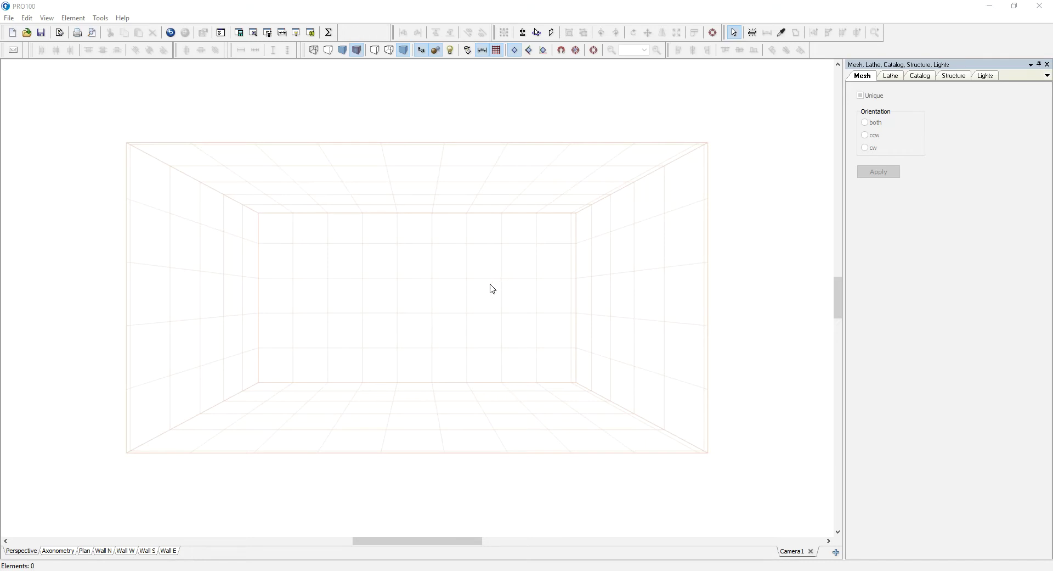
- Place a new board at the lower-left corner of the room's back wall and review its dimension and position properties
{"action": "scroll", "coordinate": [397, 266], "scroll_direction": "up", "scroll_amount": 1}
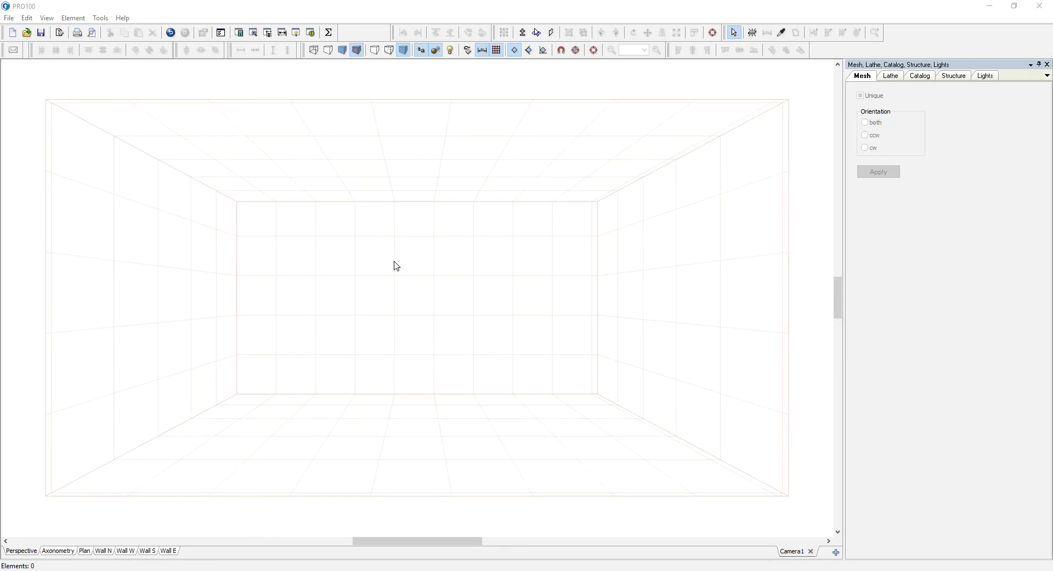
{"action": "scroll", "coordinate": [444, 284], "scroll_direction": "up", "scroll_amount": 1}
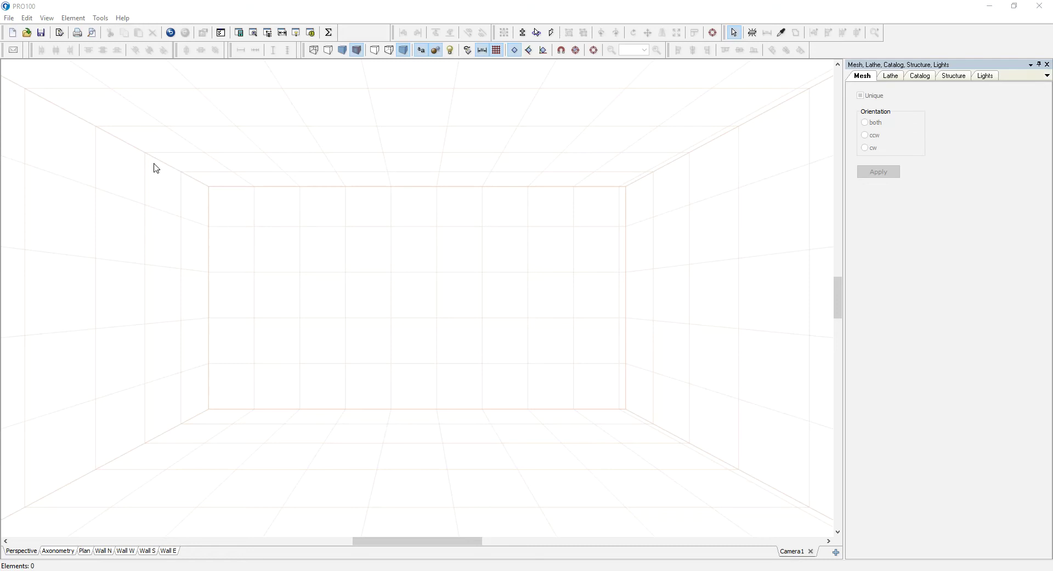
{"action": "left_click", "coordinate": [753, 33]}
{"action": "left_click", "coordinate": [240, 382]}
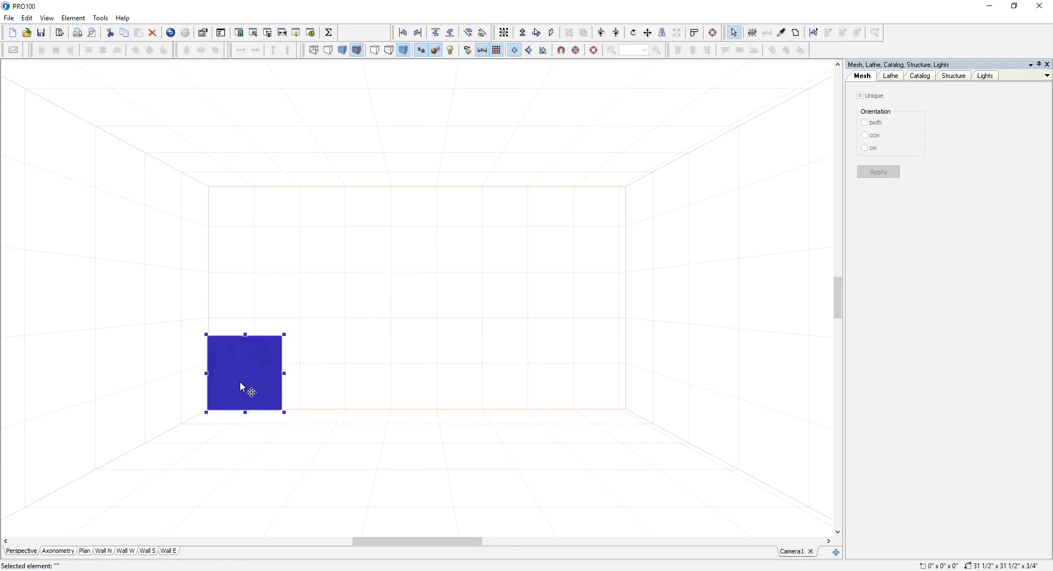
{"action": "double_click", "coordinate": [233, 376]}
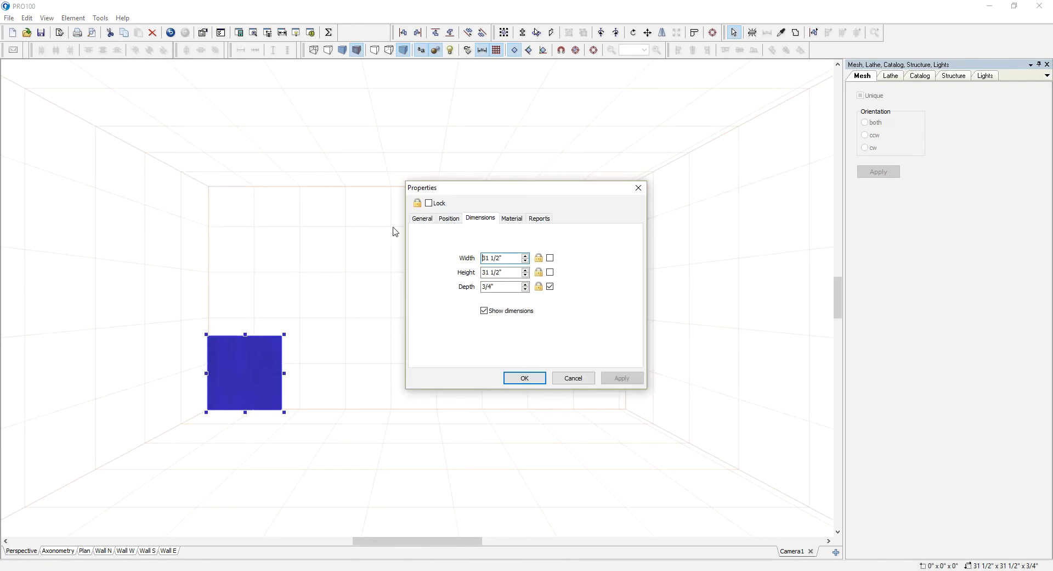
{"action": "left_click", "coordinate": [448, 218]}
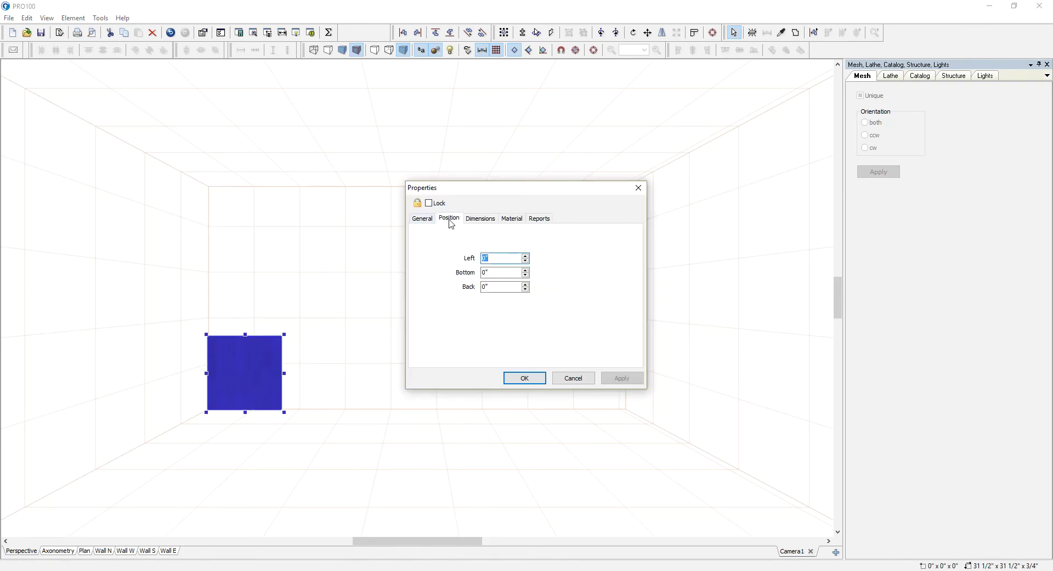
{"action": "left_click", "coordinate": [638, 187]}
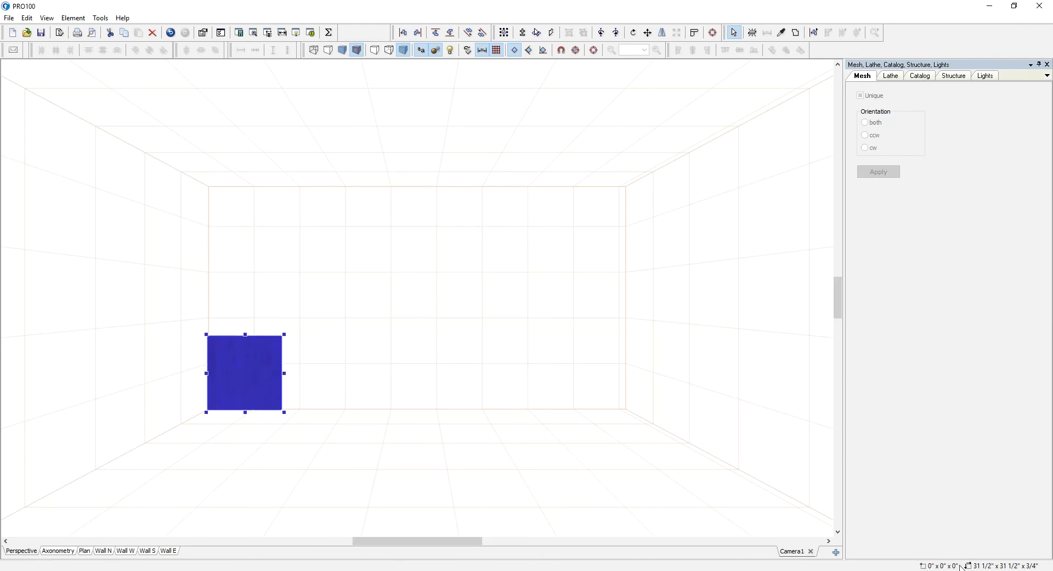
- Set the board's dimensions to 2.5" wide, 3.5" high and 1/16" deep
{"action": "double_click", "coordinate": [238, 368]}
{"action": "left_click", "coordinate": [480, 218]}
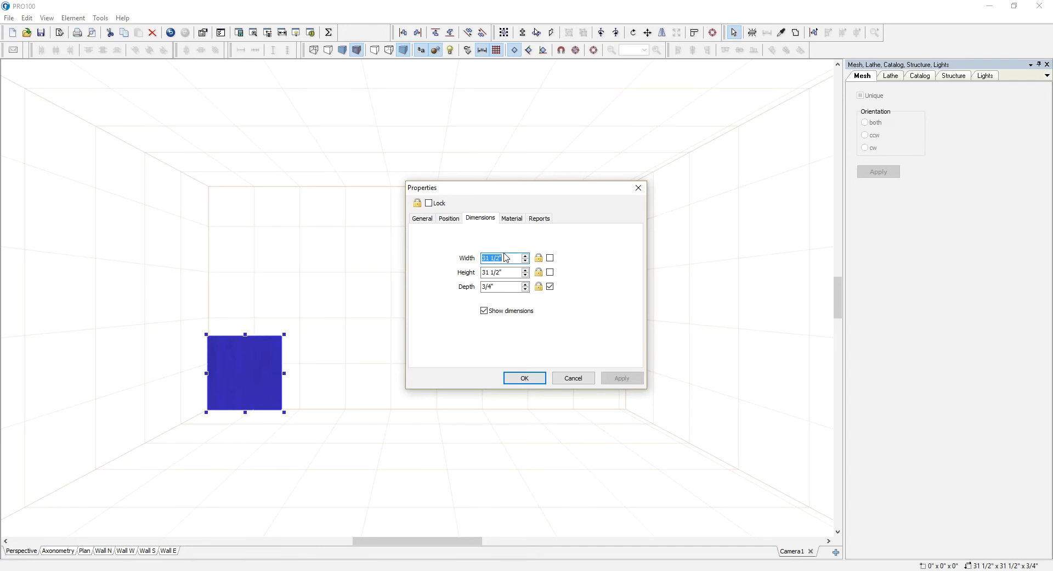
{"action": "type", "text": "2."}
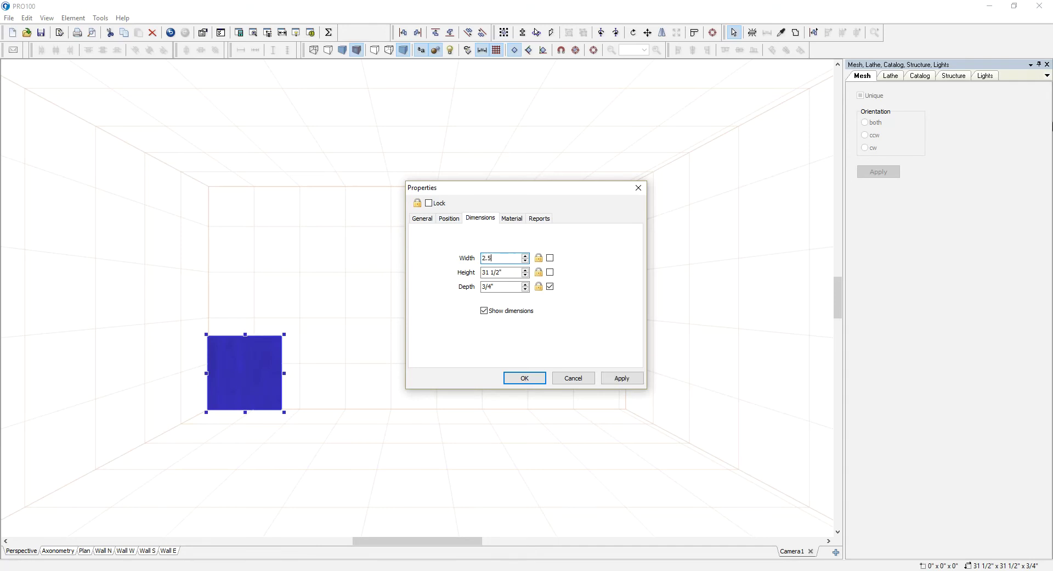
{"action": "type", "text": "5"}
{"action": "key", "text": "Tab"}
{"action": "type", "text": "3.5"}
{"action": "key", "text": "Tab"}
{"action": "left_click", "coordinate": [611, 376]}
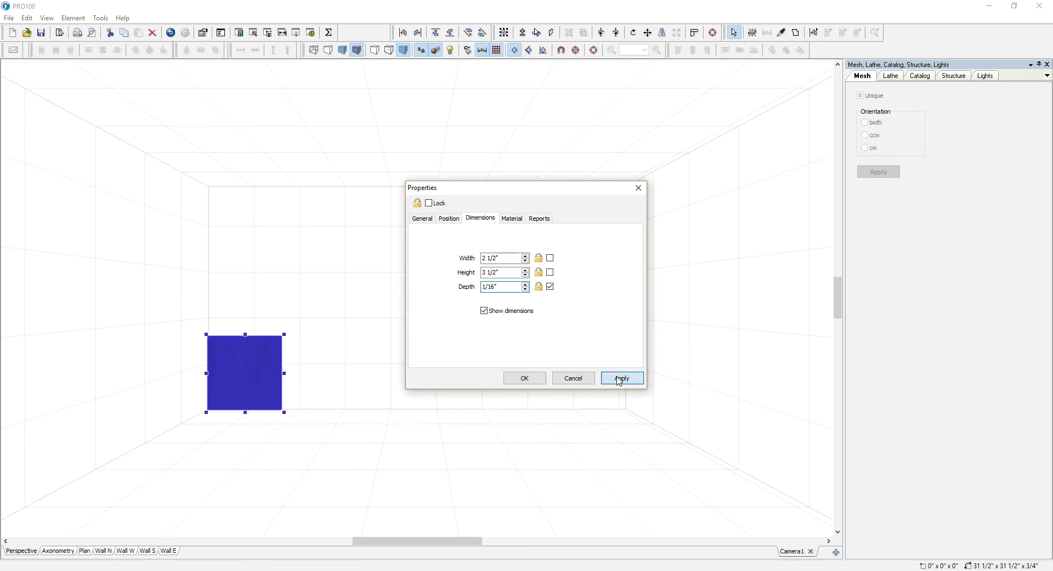
{"action": "left_click", "coordinate": [524, 378]}
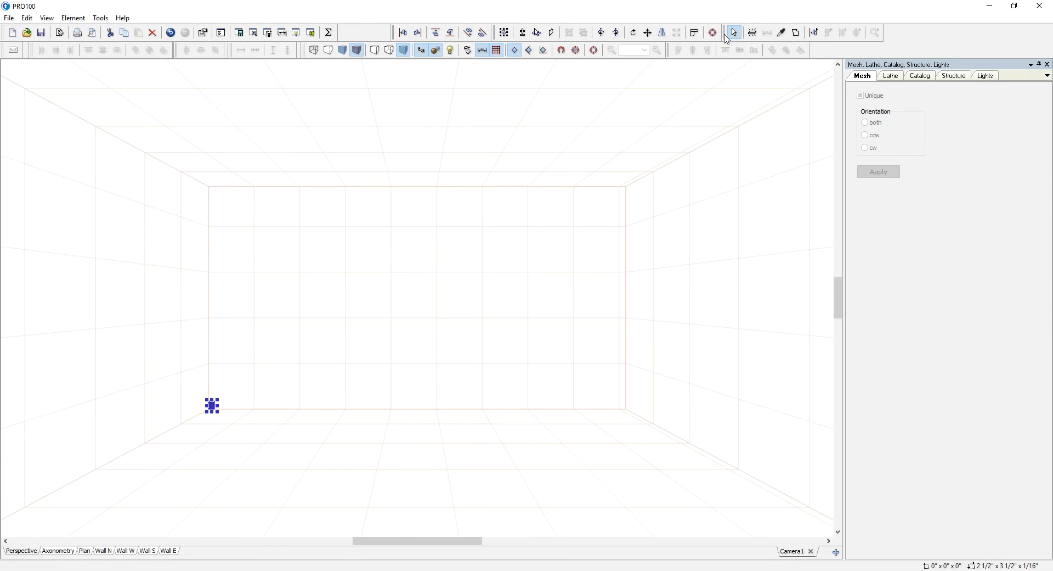
- Dock the drawing tools vertically along the window's edge and open the small board in the shape editor
{"action": "left_click_drag", "start_coordinate": [727, 38], "coordinate": [4, 227]}
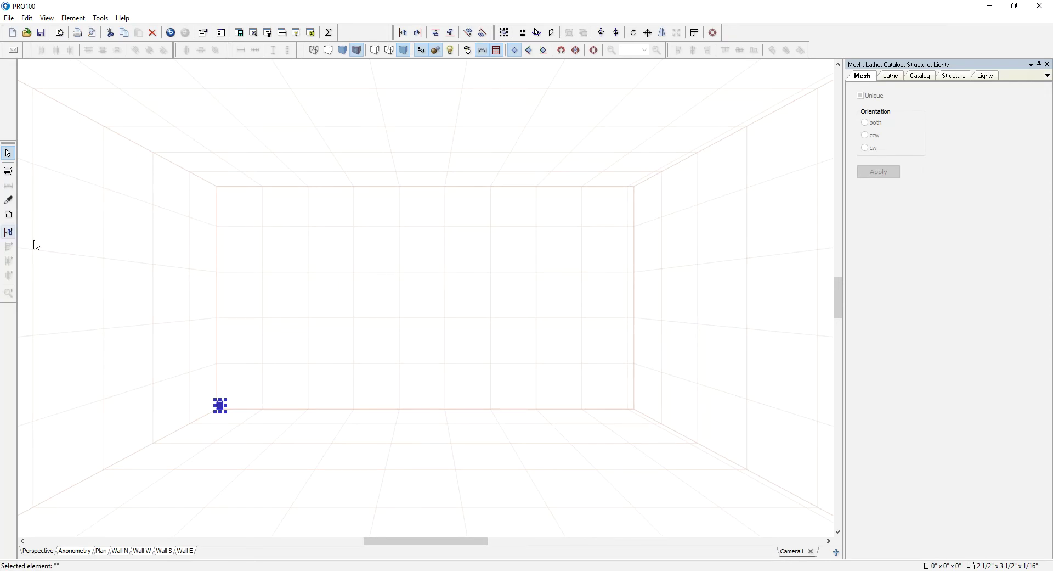
{"action": "left_click", "coordinate": [8, 214]}
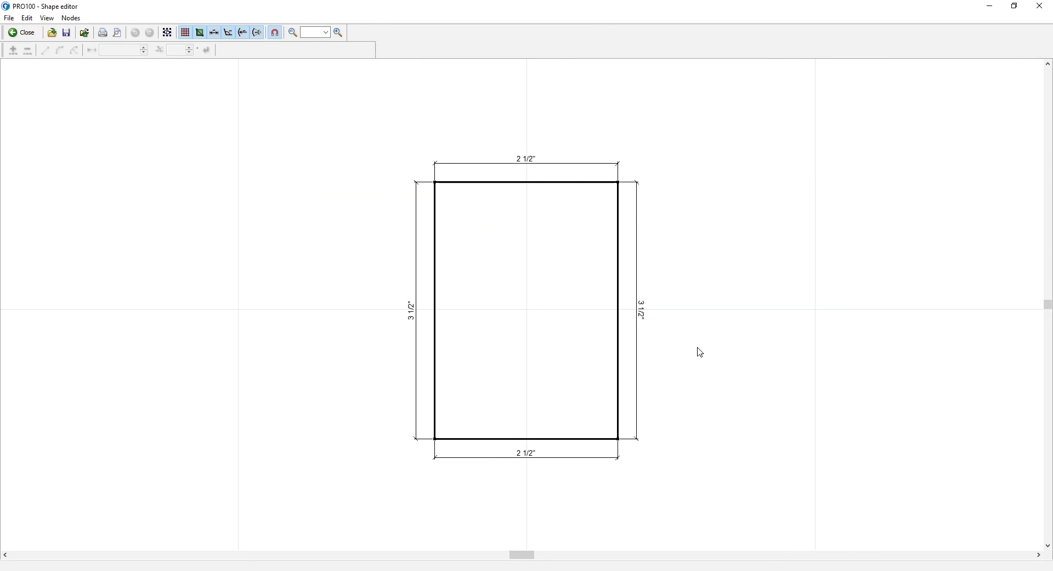
{"action": "middle_click_drag", "start_coordinate": [727, 353], "coordinate": [648, 347]}
{"action": "scroll", "coordinate": [669, 339], "scroll_direction": "up", "scroll_amount": 1}
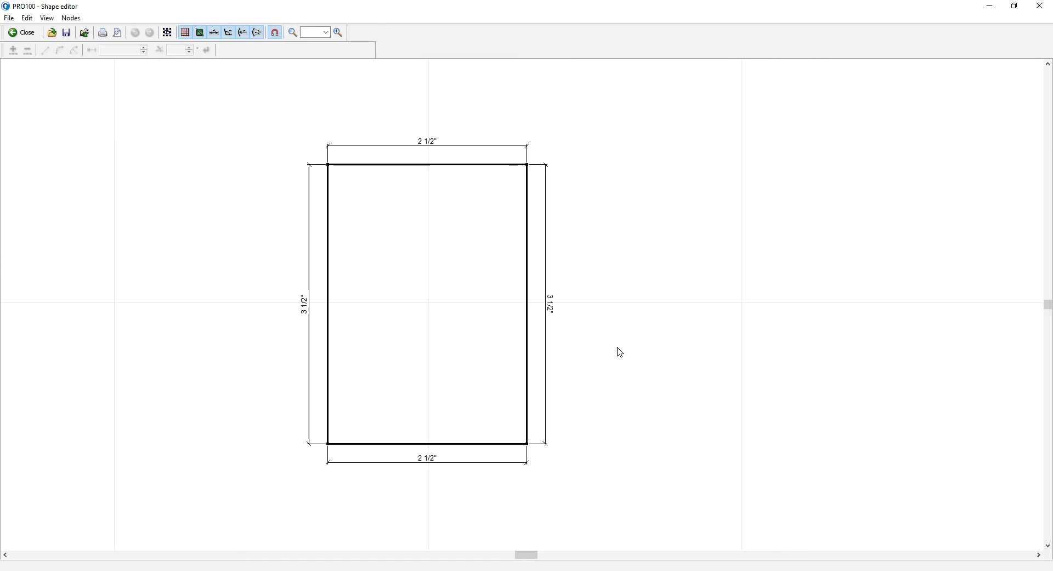
{"action": "left_click", "coordinate": [330, 447]}
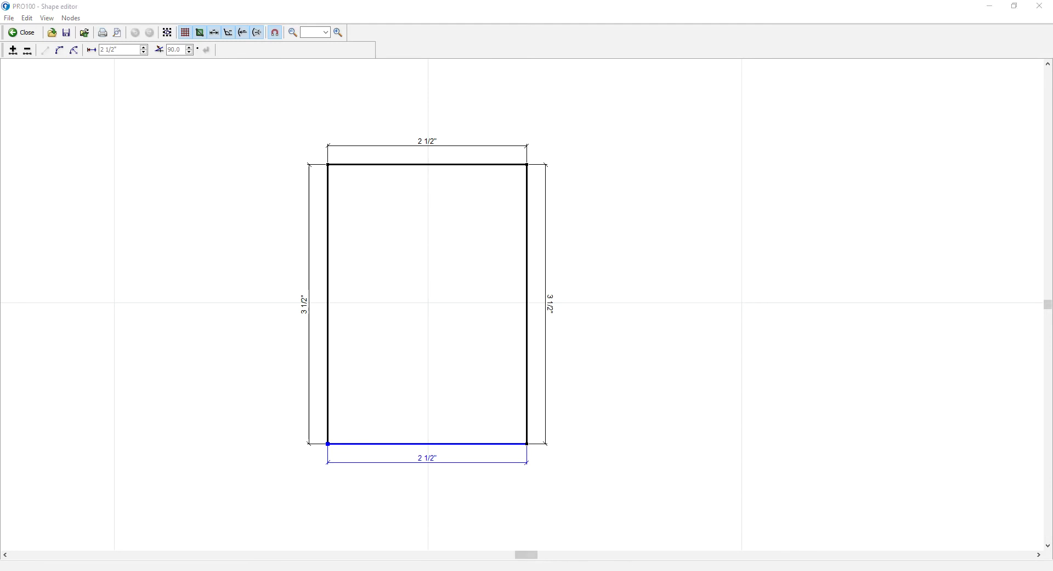
- Switch to the web browser, search for "crown molding profile", view a profile drawing among the images, and return to the shape editor
{"action": "left_click_drag", "start_coordinate": [0, 156], "coordinate": [550, 1]}
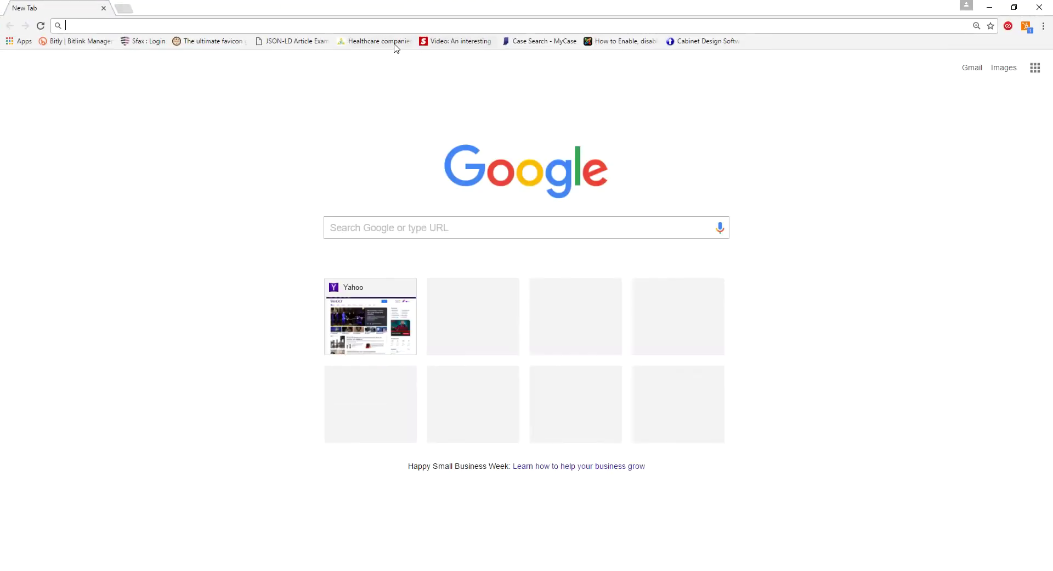
{"action": "left_click", "coordinate": [379, 222]}
{"action": "type", "text": "crown mold"}
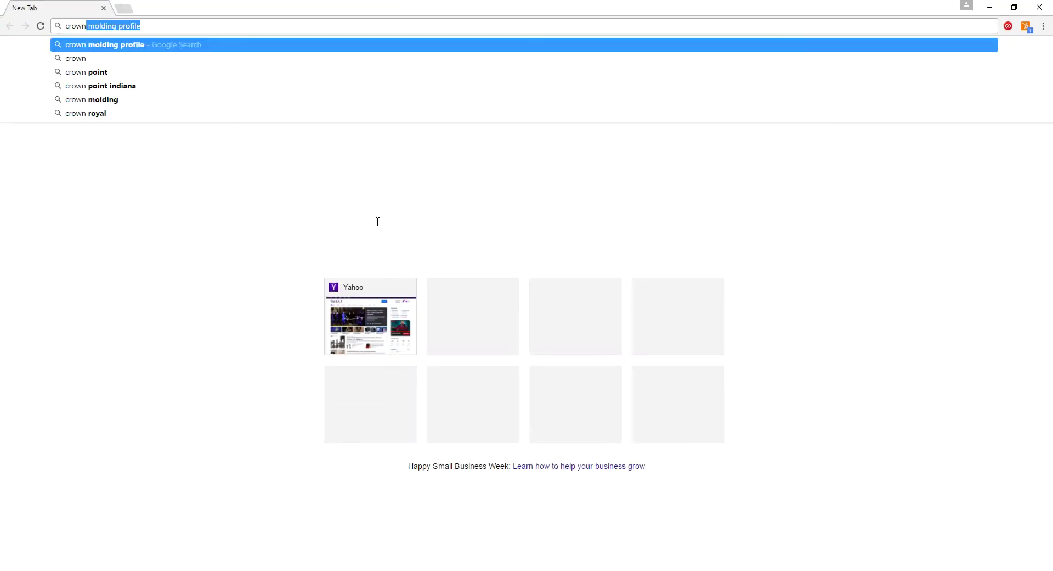
{"action": "type", "text": "ing"}
{"action": "key", "text": "Return"}
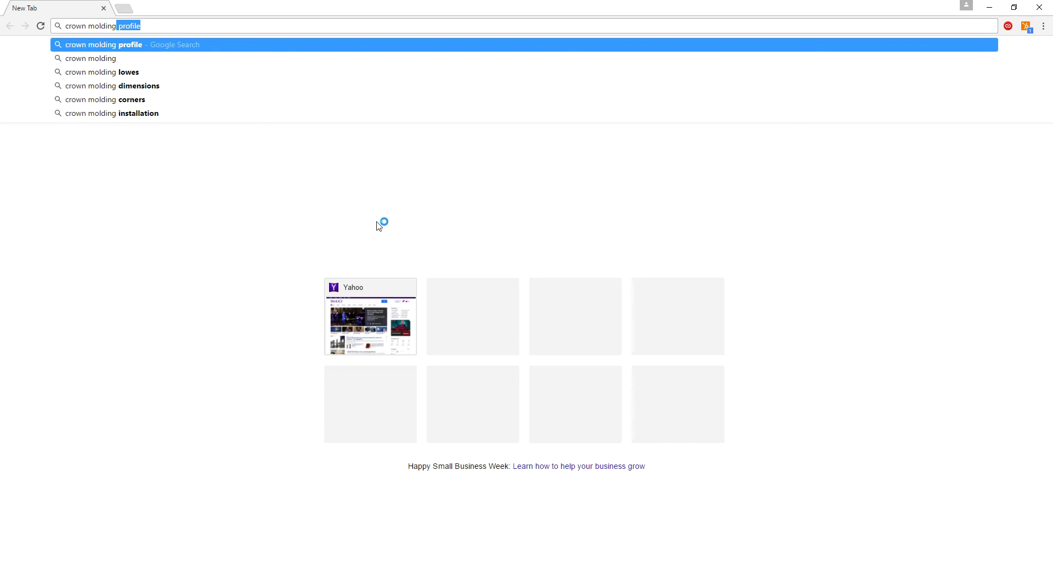
{"action": "scroll", "coordinate": [653, 368], "scroll_direction": "down", "scroll_amount": 6}
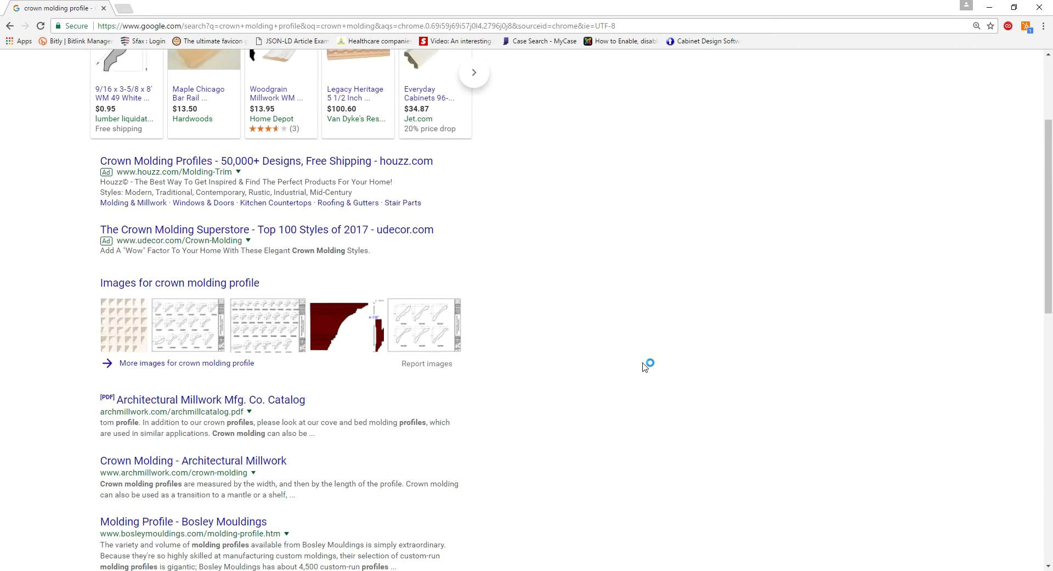
{"action": "left_click", "coordinate": [420, 160]}
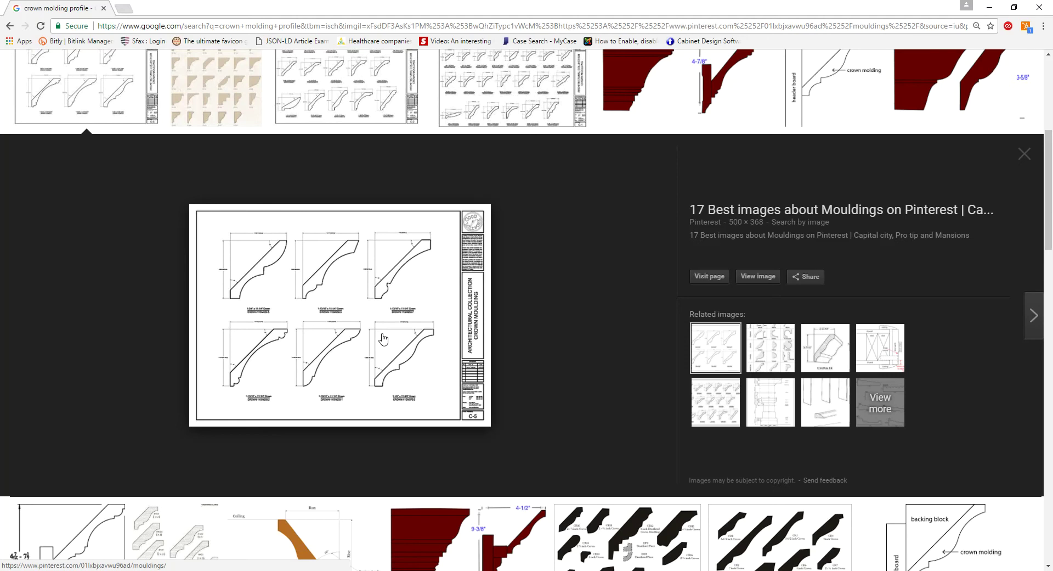
{"action": "left_click", "coordinate": [994, 11]}
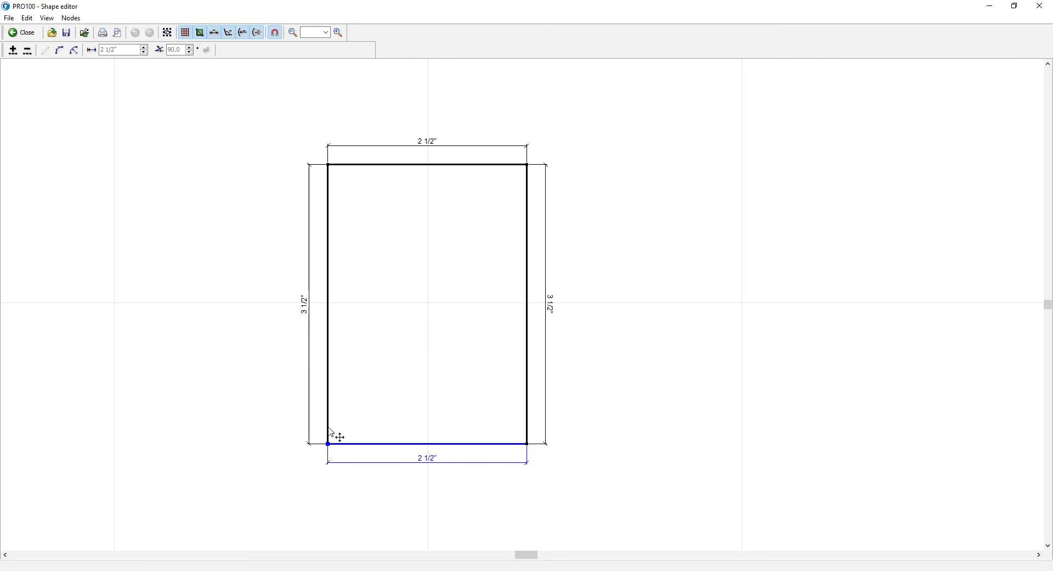
- Add a node on the rectangle's left edge 5/8" above the bottom, and move the top-left corner inward to leave a 7/16" top edge
{"action": "left_click", "coordinate": [331, 174]}
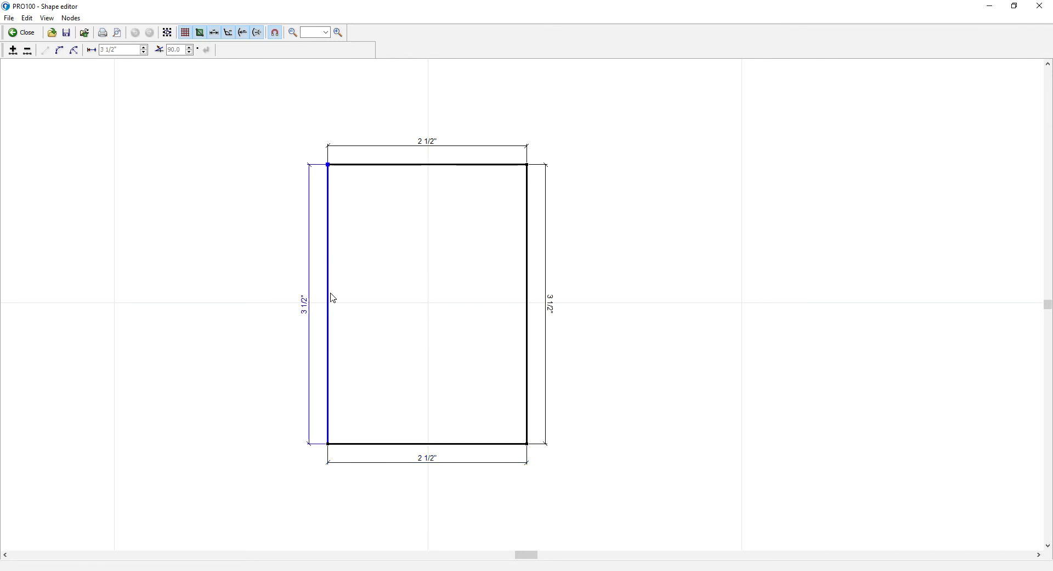
{"action": "left_click", "coordinate": [12, 50]}
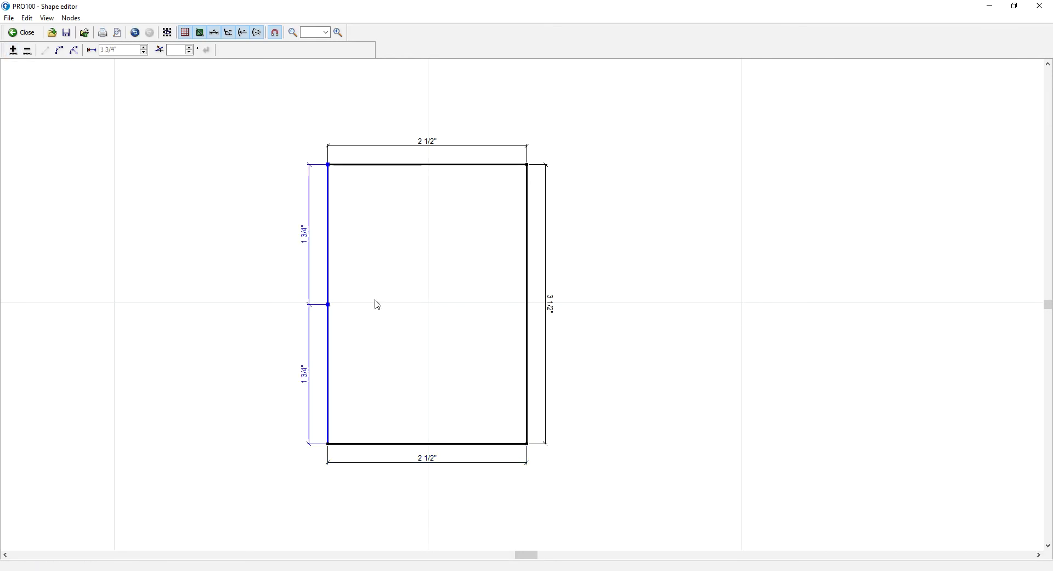
{"action": "left_click", "coordinate": [336, 305]}
{"action": "left_click", "coordinate": [329, 312]}
{"action": "left_click_drag", "start_coordinate": [328, 305], "coordinate": [328, 393]}
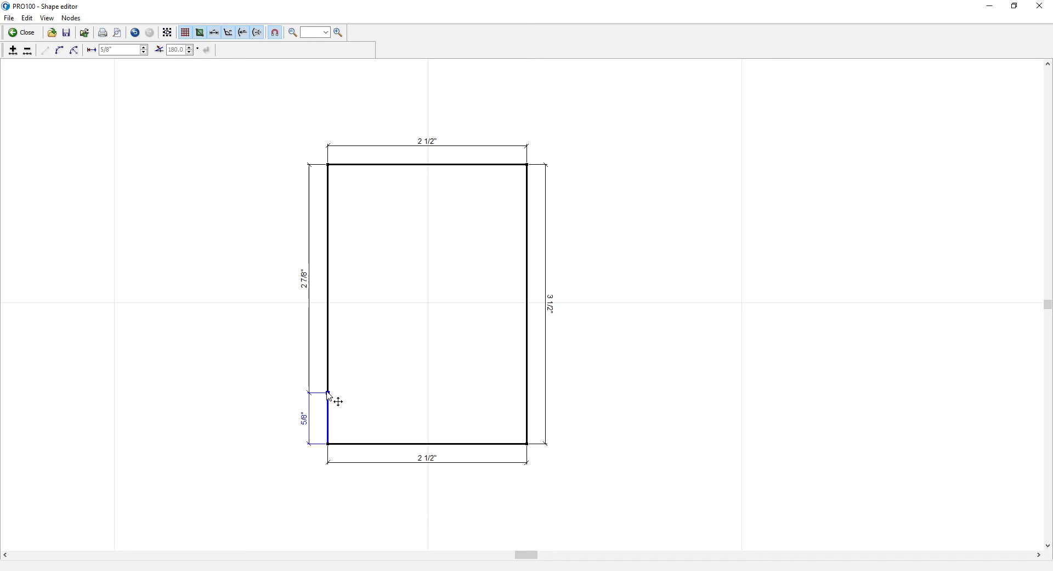
{"action": "left_click", "coordinate": [330, 168]}
{"action": "left_click_drag", "start_coordinate": [329, 166], "coordinate": [495, 166]}
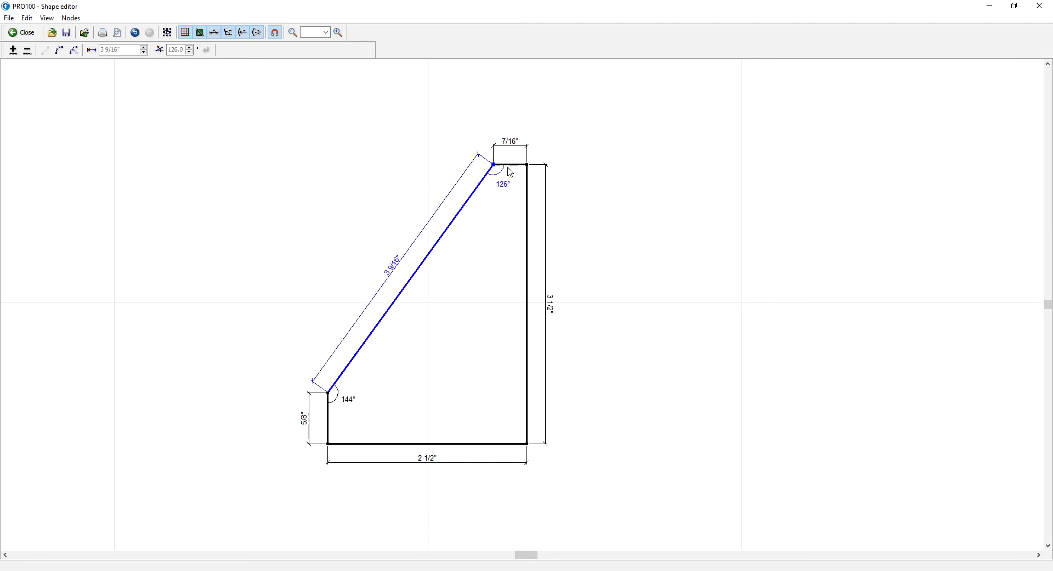
- Add a node on the shape's right edge and move it to 1/8" below the top-right corner
{"action": "left_click", "coordinate": [529, 166]}
{"action": "left_click", "coordinate": [528, 439]}
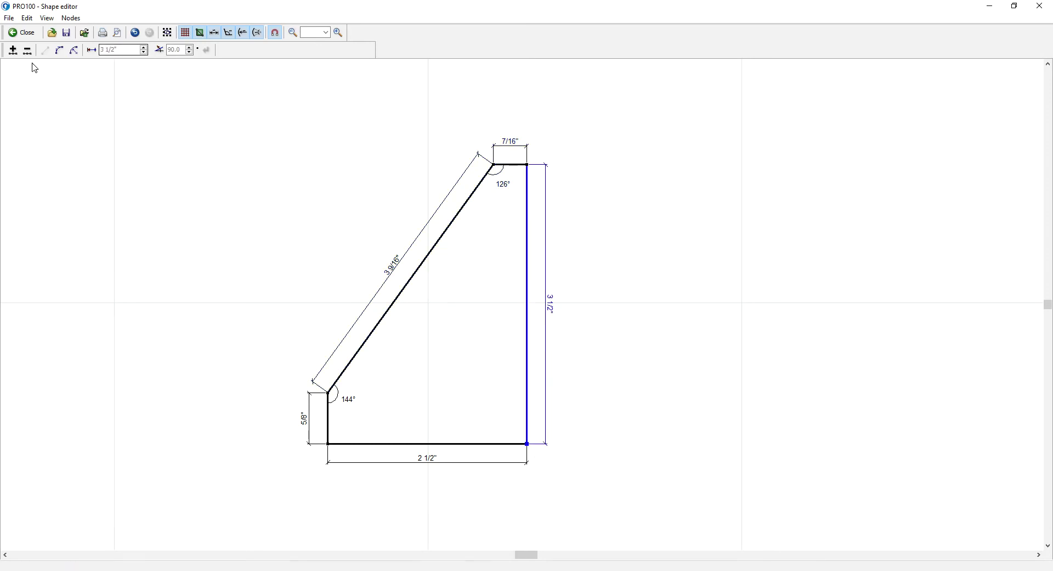
{"action": "left_click", "coordinate": [12, 50]}
{"action": "left_click", "coordinate": [530, 305]}
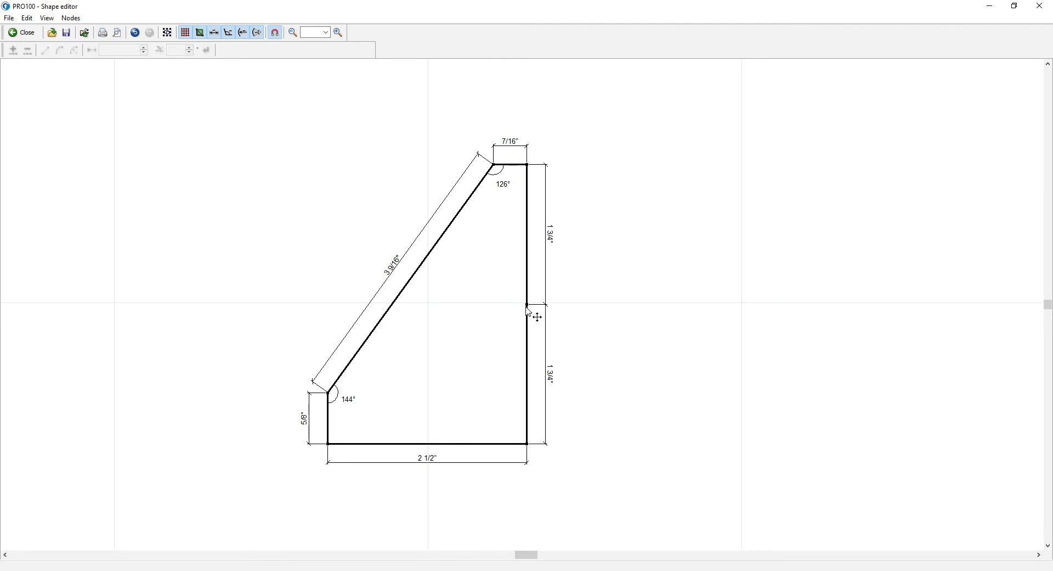
{"action": "left_click_drag", "start_coordinate": [530, 305], "coordinate": [528, 176]}
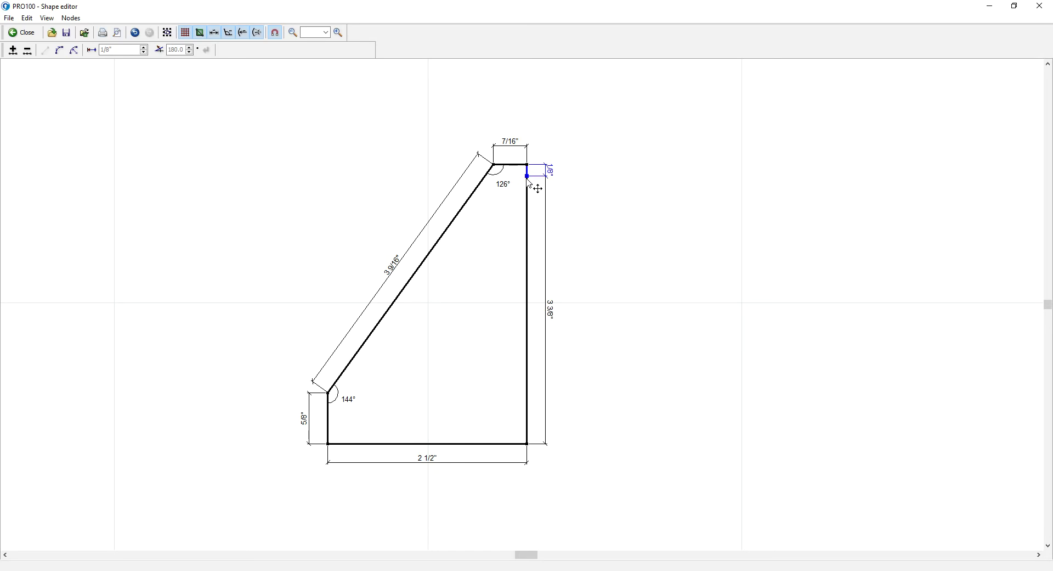
- Add another node on the long right edge and move it up and outward to form a 1/8" horizontal step
{"action": "left_click", "coordinate": [528, 446]}
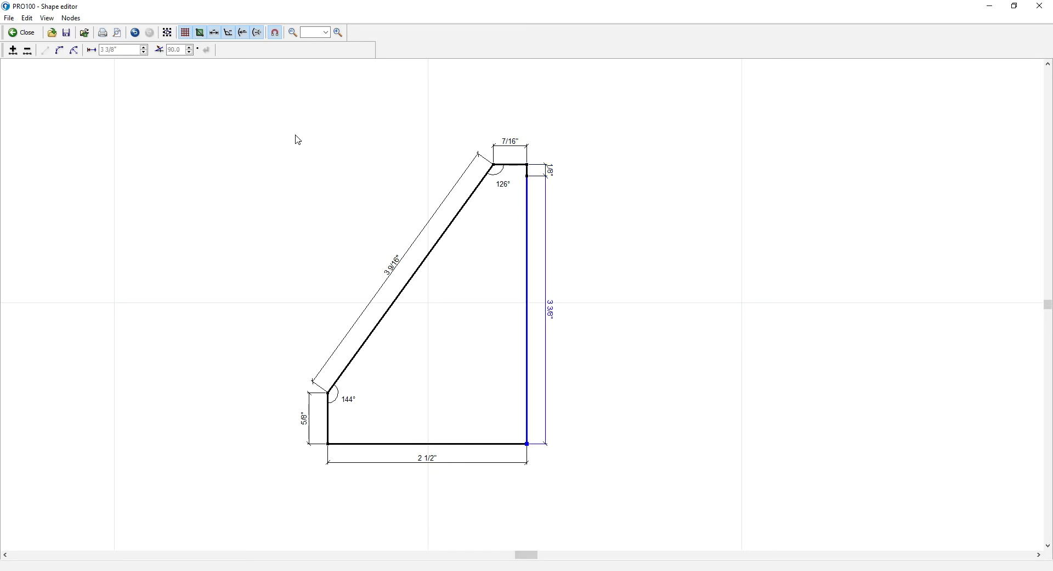
{"action": "left_click", "coordinate": [13, 50]}
{"action": "left_click_drag", "start_coordinate": [527, 310], "coordinate": [527, 285]}
{"action": "key", "text": "ctrl+z"}
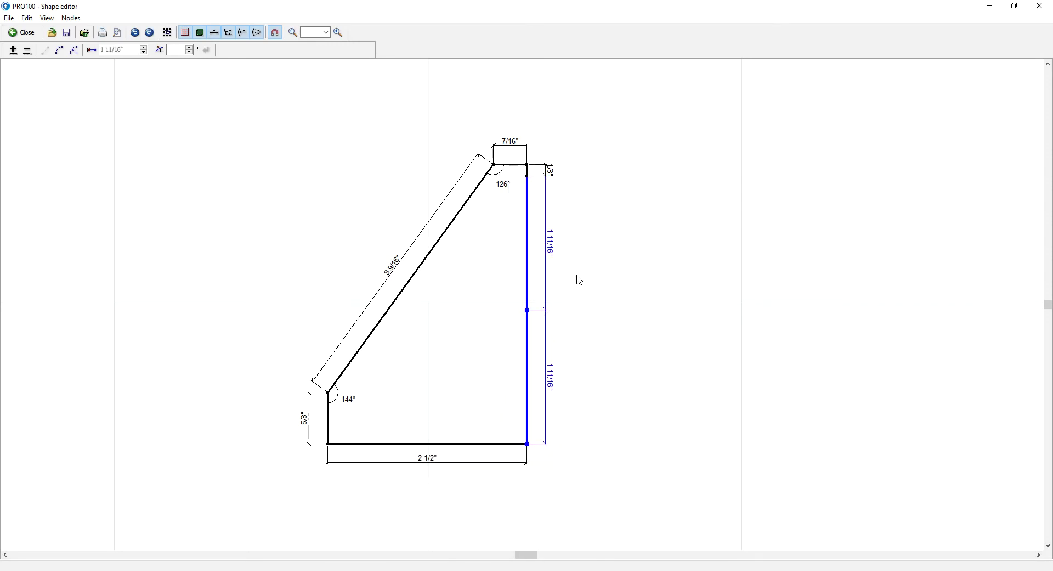
{"action": "left_click", "coordinate": [578, 278]}
{"action": "left_click_drag", "start_coordinate": [528, 310], "coordinate": [541, 183]}
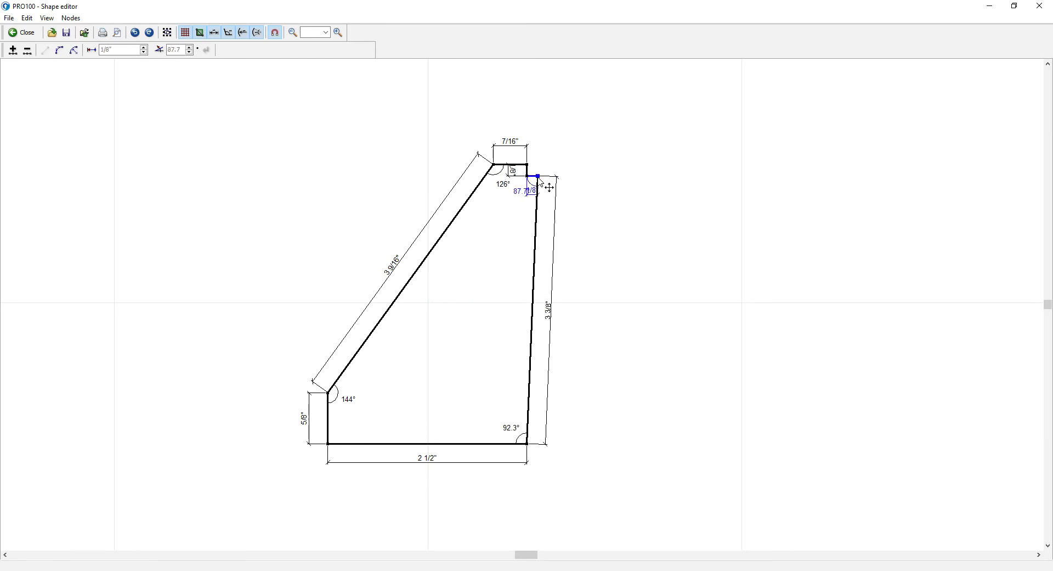
{"action": "left_click_drag", "start_coordinate": [539, 177], "coordinate": [538, 178]}
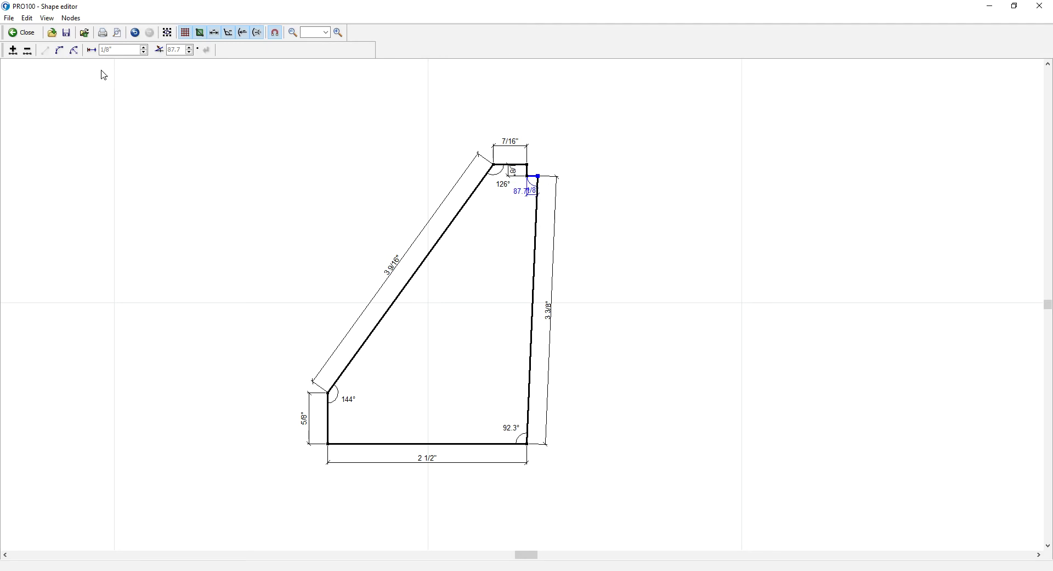
- Convert the 1/8" horizontal step segment to a curve and lower its outer node slightly
{"action": "left_click", "coordinate": [60, 50]}
{"action": "scroll", "coordinate": [620, 209], "scroll_direction": "up", "scroll_amount": 1}
{"action": "scroll", "coordinate": [626, 301], "scroll_direction": "up", "scroll_amount": 4}
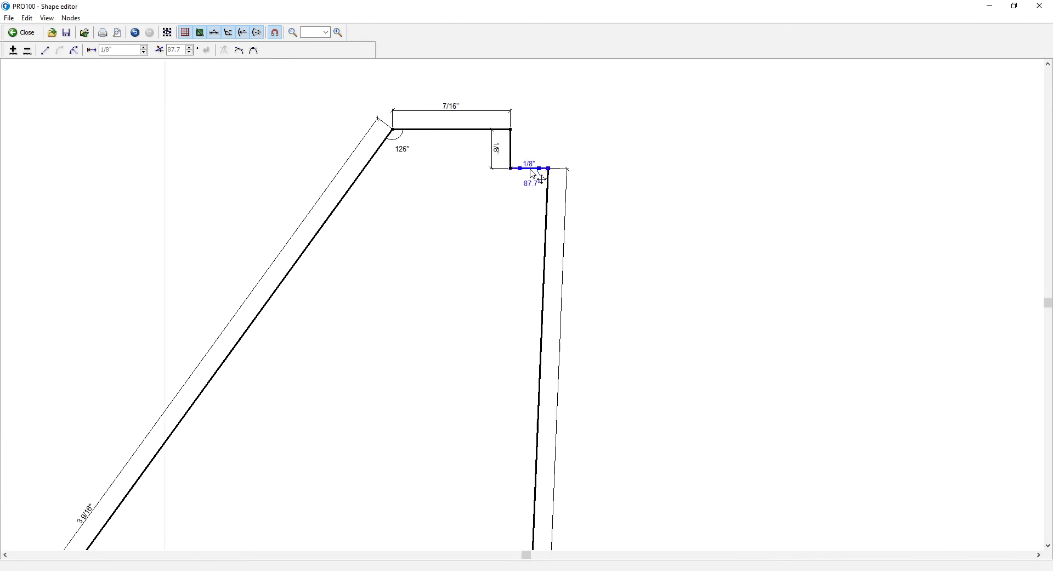
{"action": "mouse_move", "coordinate": [549, 170]}
{"action": "left_mouse_down"}
{"action": "mouse_move", "coordinate": [553, 178]}
{"action": "mouse_move", "coordinate": [539, 166]}
{"action": "mouse_move", "coordinate": [544, 189]}
{"action": "left_mouse_up"}
- Add a middle node to the long right edge, then move it and the bottom-right corner inward, leaving a 3/8" bottom edge
{"action": "middle_click_drag", "start_coordinate": [595, 217], "coordinate": [648, 143]}
{"action": "scroll", "coordinate": [676, 164], "scroll_direction": "down", "scroll_amount": 1}
{"action": "scroll", "coordinate": [689, 220], "scroll_direction": "down", "scroll_amount": 5}
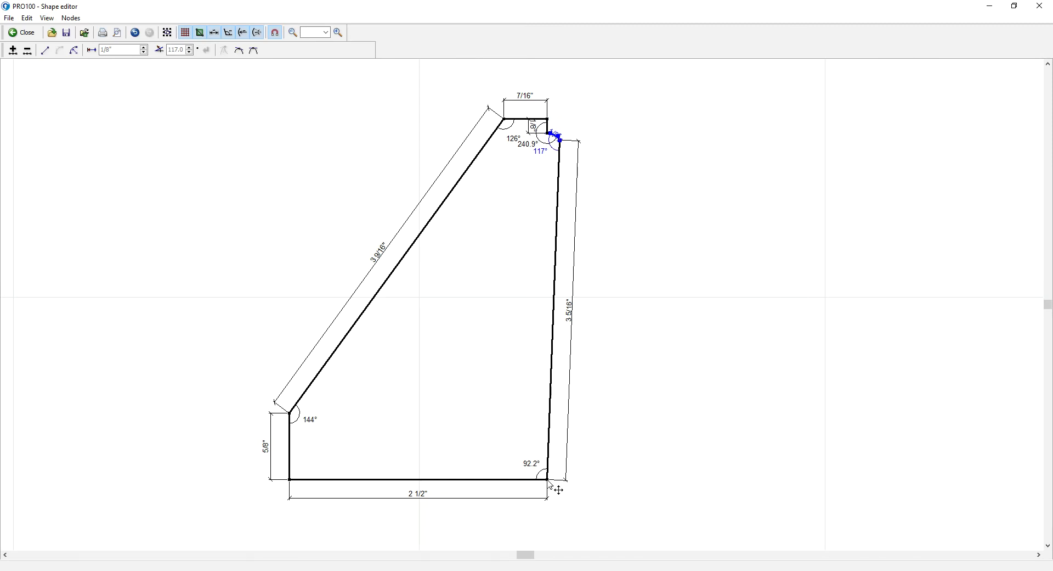
{"action": "left_click", "coordinate": [547, 480]}
{"action": "left_click", "coordinate": [13, 50]}
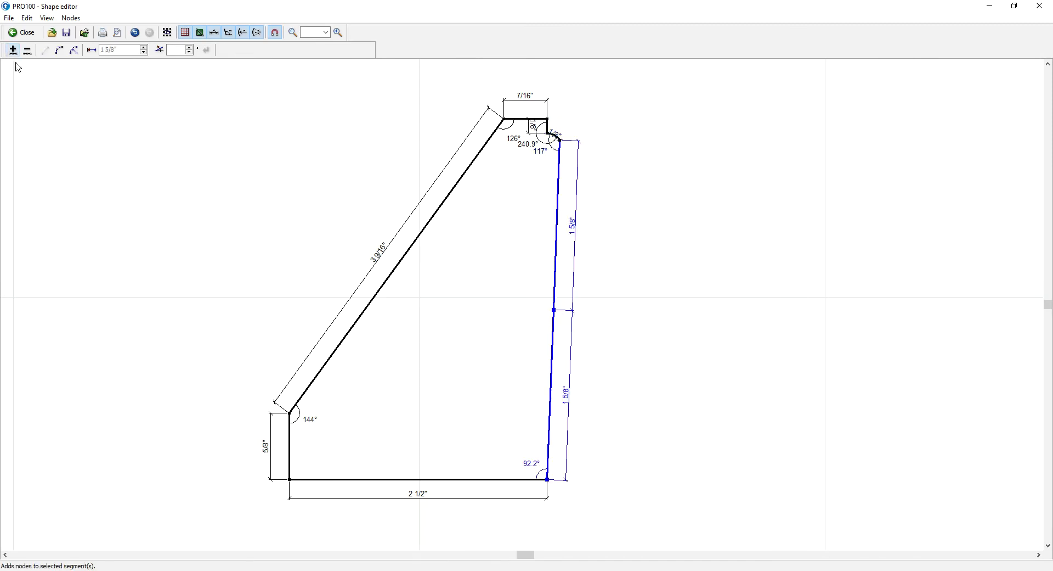
{"action": "left_click_drag", "start_coordinate": [551, 482], "coordinate": [332, 480]}
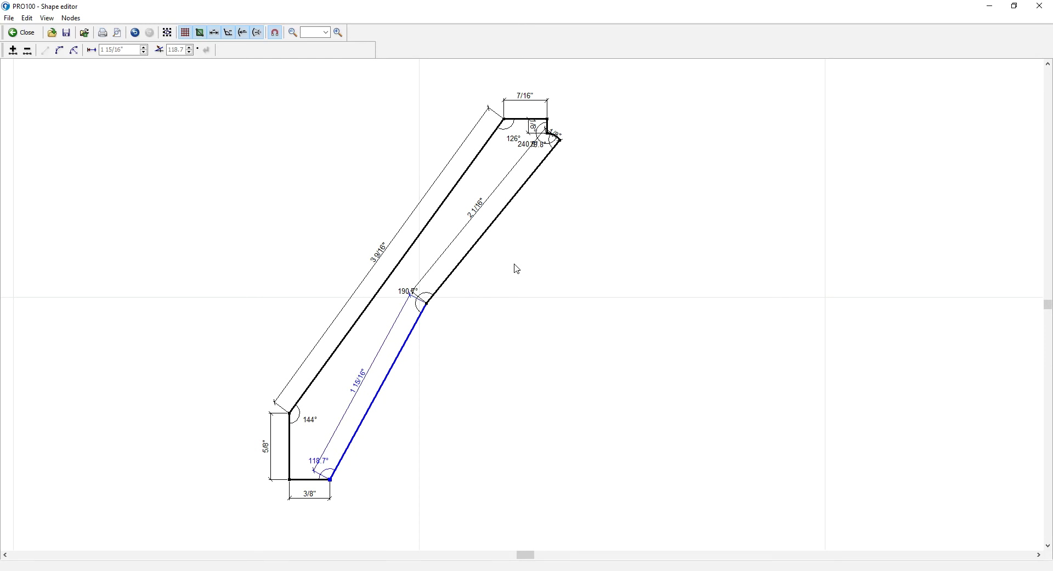
- Move the long right edge's middle node up near the top and curve the short segment above it into a 1/2" outward bulge
{"action": "left_click_drag", "start_coordinate": [427, 306], "coordinate": [543, 165]}
{"action": "left_click", "coordinate": [58, 51]}
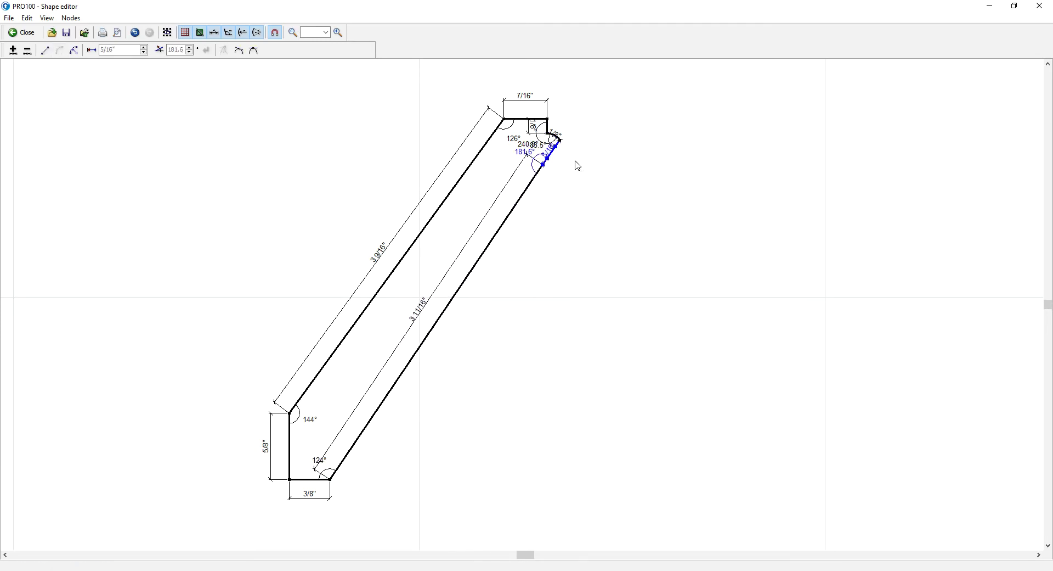
{"action": "left_click_drag", "start_coordinate": [554, 147], "coordinate": [562, 164]}
{"action": "left_click_drag", "start_coordinate": [544, 166], "coordinate": [579, 149]}
{"action": "left_click", "coordinate": [557, 204]}
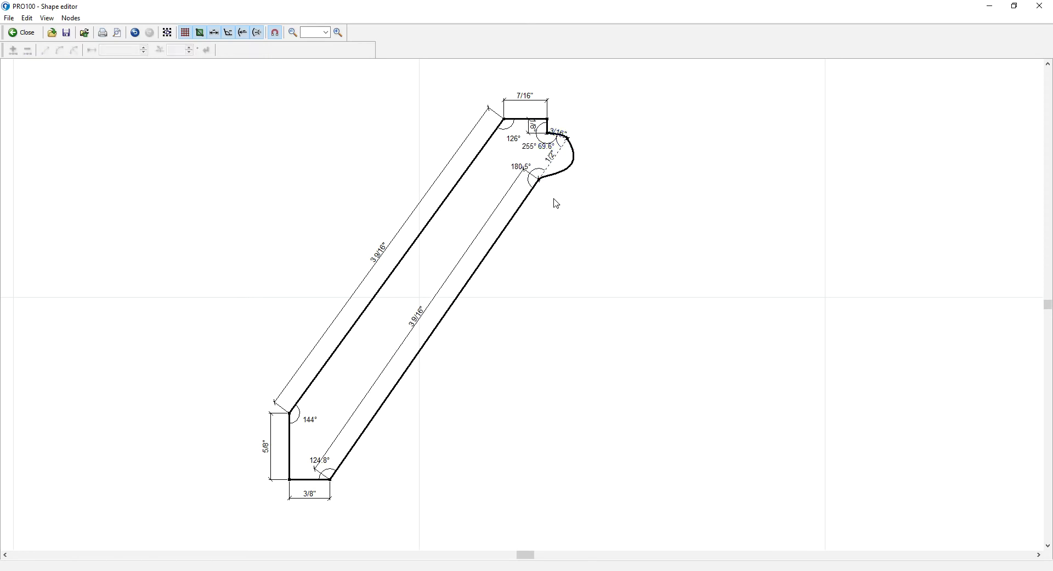
- Add a node to the long right edge and move it up and inward to form a 1/4" segment below the bulge
{"action": "left_click", "coordinate": [541, 183]}
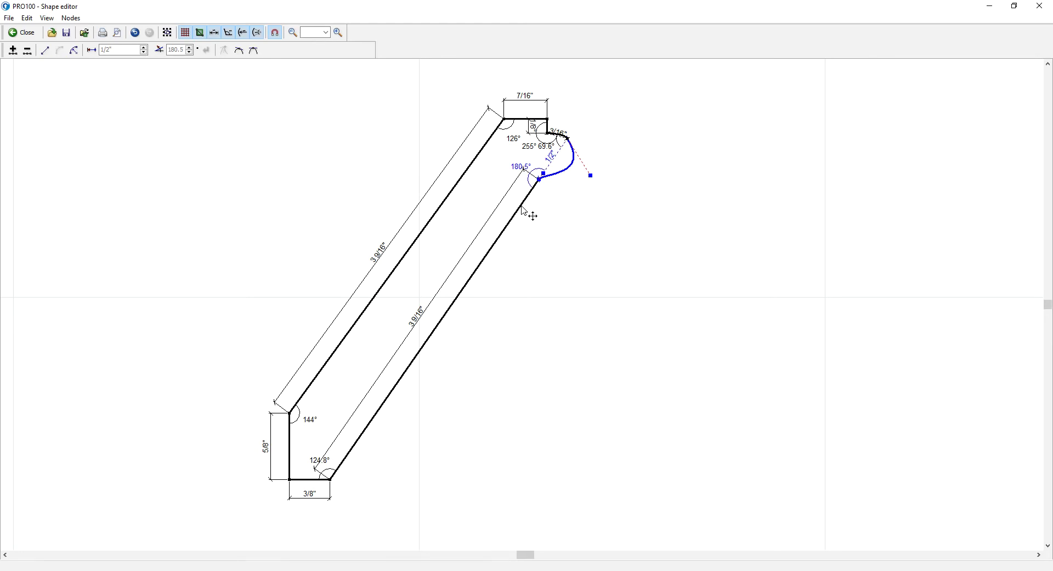
{"action": "left_click", "coordinate": [340, 487]}
{"action": "left_click", "coordinate": [12, 50]}
{"action": "left_click", "coordinate": [434, 330]}
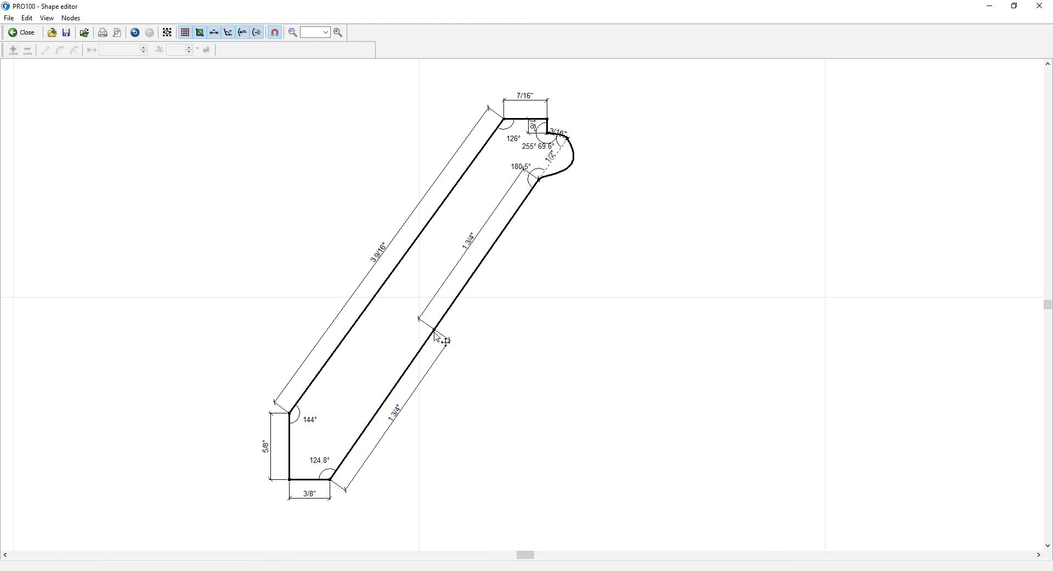
{"action": "left_click_drag", "start_coordinate": [435, 330], "coordinate": [515, 191]}
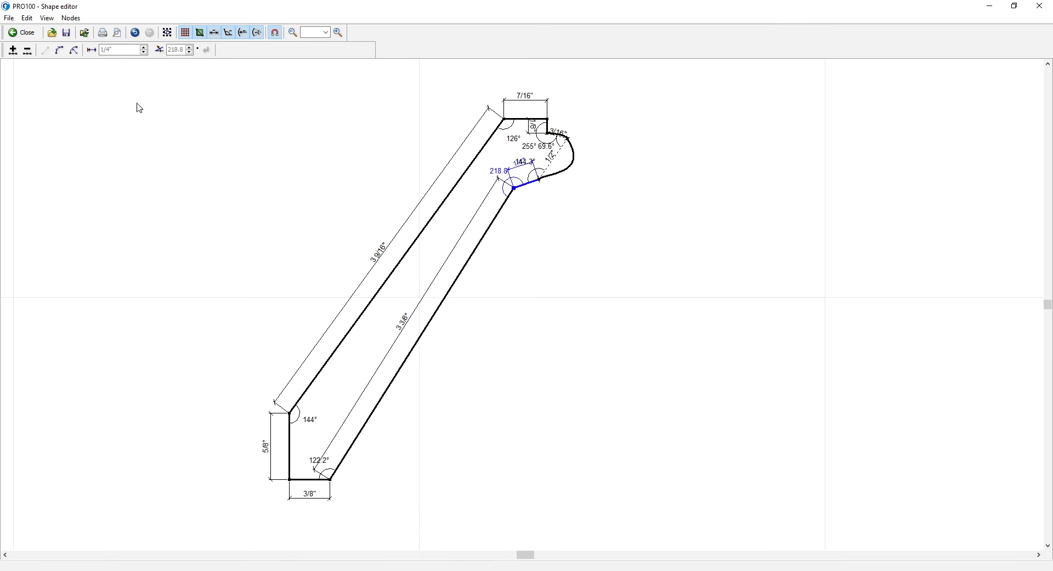
- Convert the 1/4" segment below the bulge to a curve and pull its outer handle downward
{"action": "left_click", "coordinate": [59, 50]}
{"action": "left_click_drag", "start_coordinate": [532, 181], "coordinate": [520, 203]}
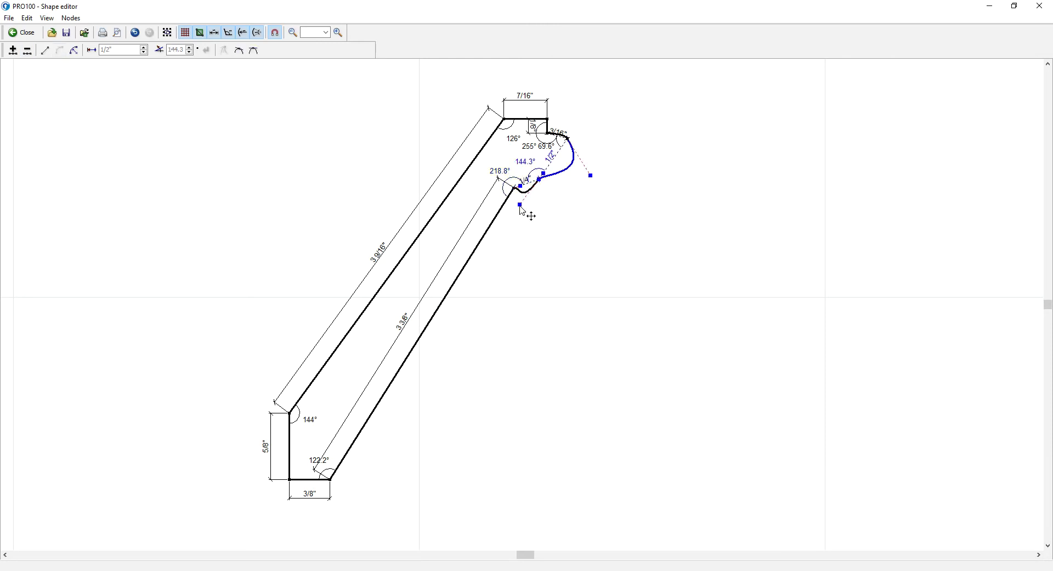
{"action": "left_click", "coordinate": [528, 187]}
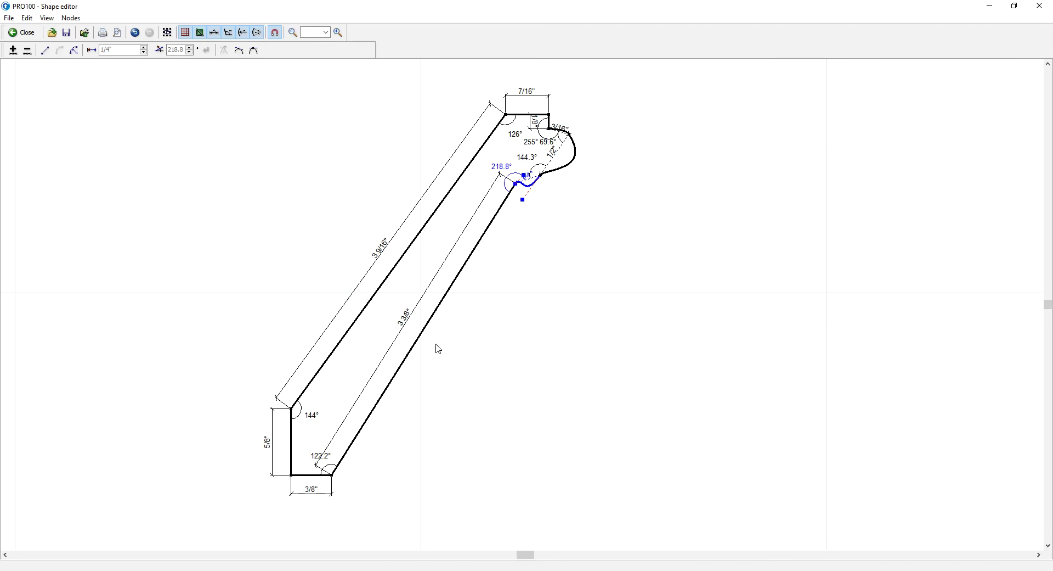
- Add a middle node to the long right edge and move it down to 7/8" from the bottom-right corner
{"action": "left_click", "coordinate": [333, 470]}
{"action": "left_click", "coordinate": [347, 488]}
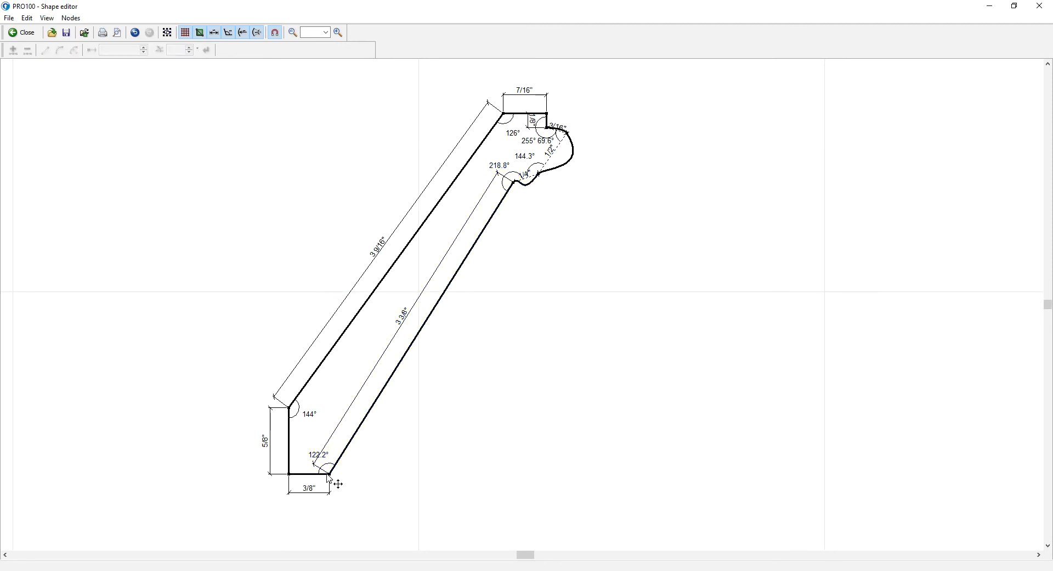
{"action": "left_click", "coordinate": [327, 471]}
{"action": "left_click", "coordinate": [12, 50]}
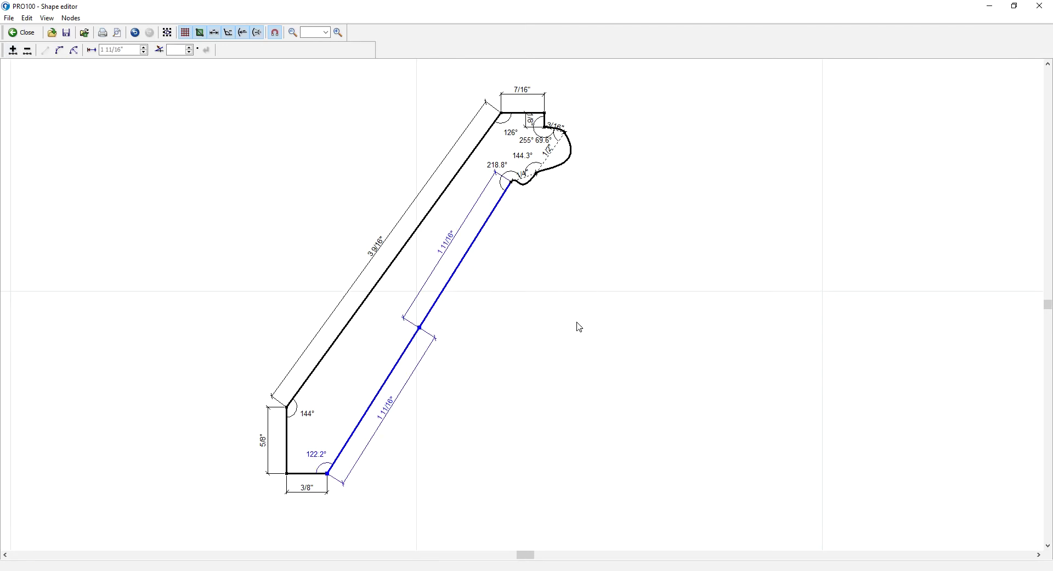
{"action": "left_click", "coordinate": [430, 334]}
{"action": "left_click", "coordinate": [420, 328]}
{"action": "left_click_drag", "start_coordinate": [419, 328], "coordinate": [354, 387]}
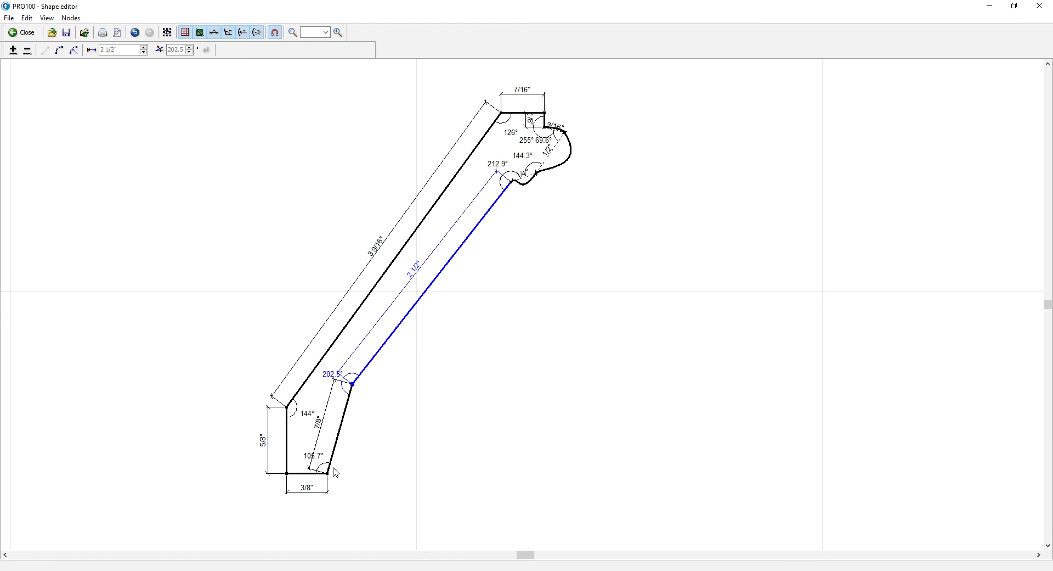
- Convert the 7/8" segment above the bottom-right corner to a curve and bow it outward
{"action": "left_click", "coordinate": [328, 474]}
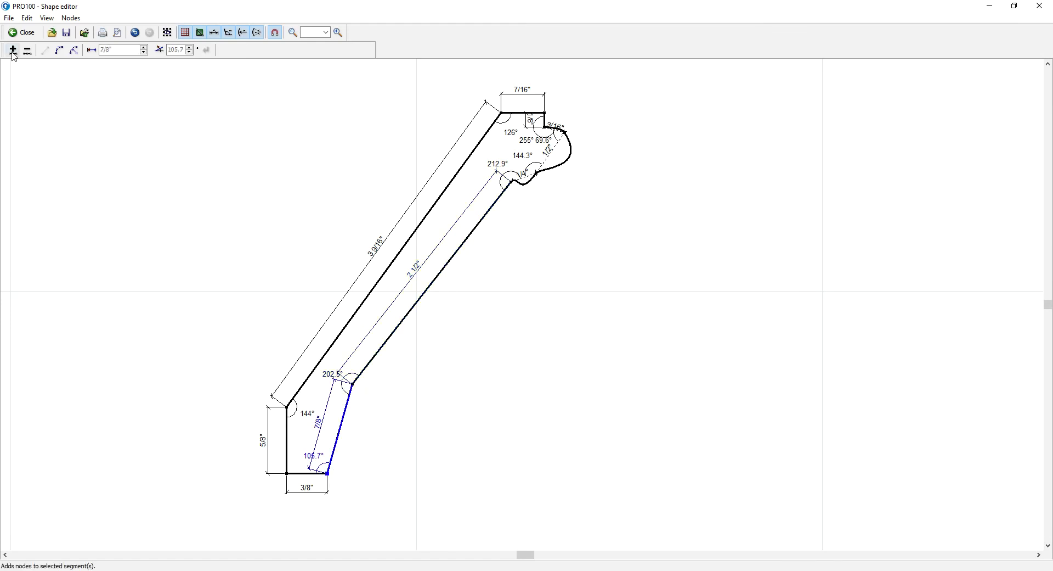
{"action": "left_click", "coordinate": [60, 50]}
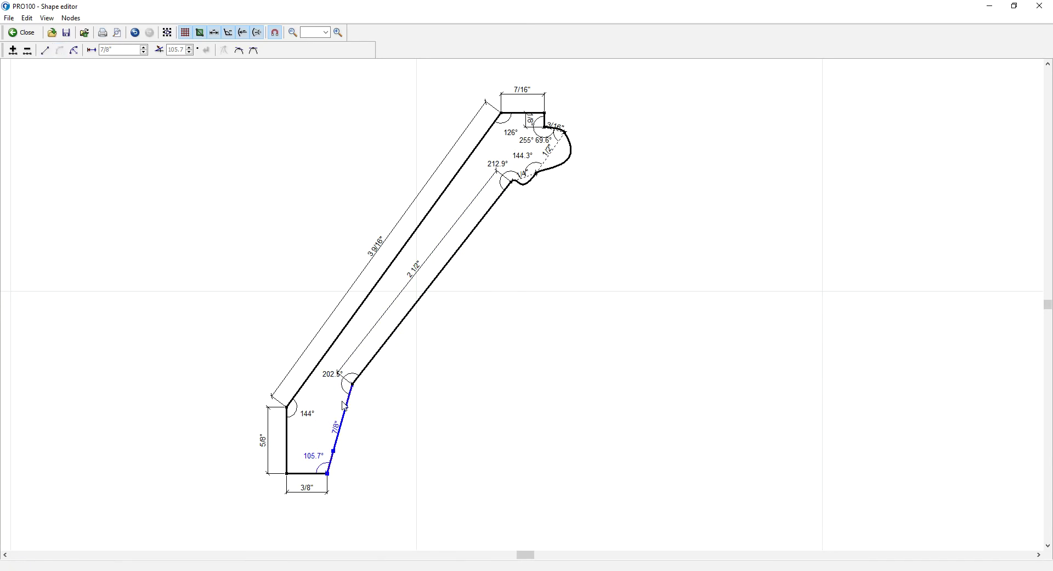
{"action": "left_click_drag", "start_coordinate": [347, 407], "coordinate": [386, 428]}
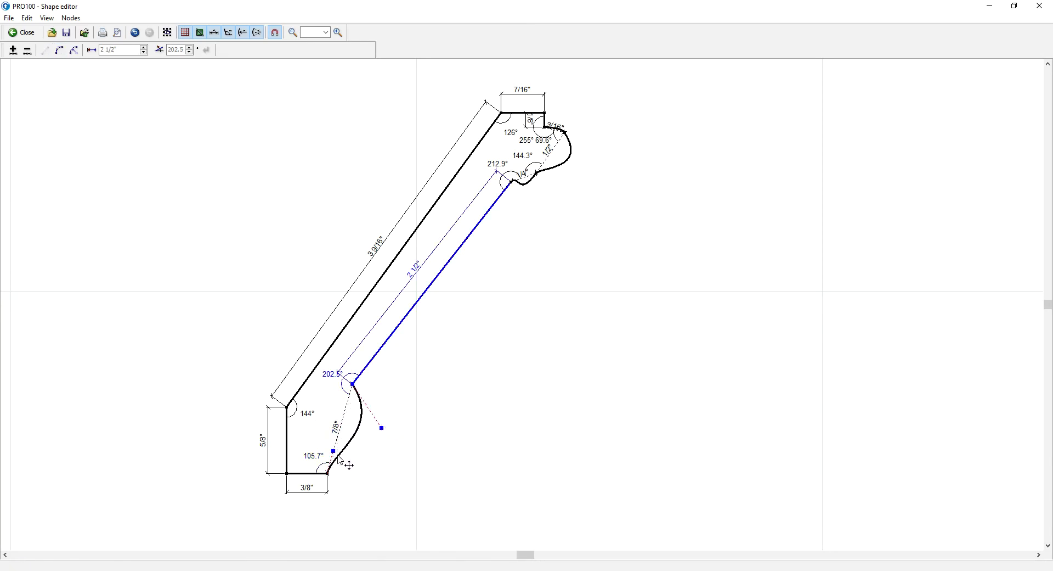
- Split the lower curve with a new node and shape it into two outward lobes, 3/8" above and 9/16" below
{"action": "left_click", "coordinate": [328, 474]}
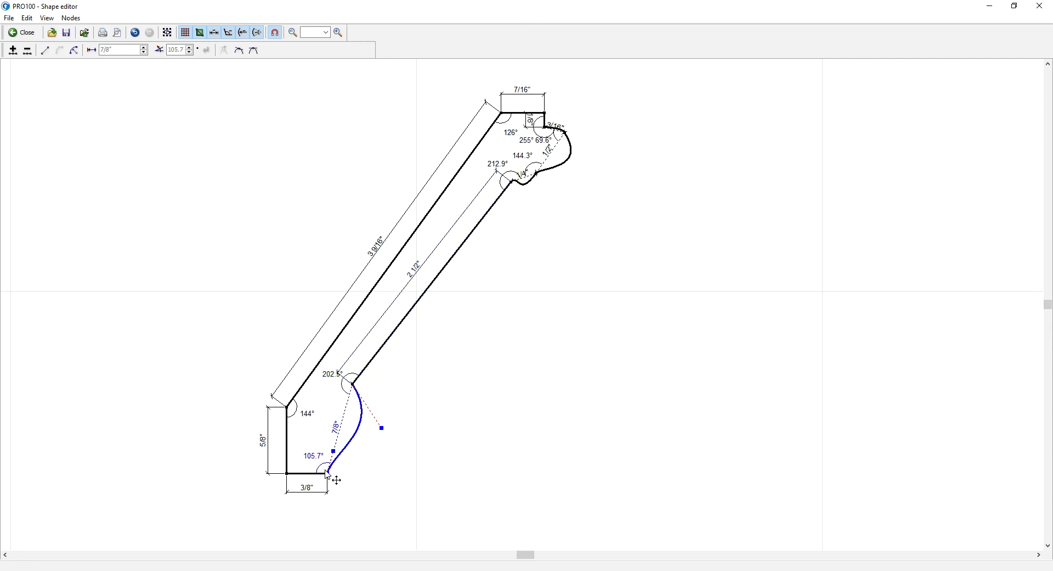
{"action": "left_click", "coordinate": [13, 50]}
{"action": "left_click", "coordinate": [376, 440]}
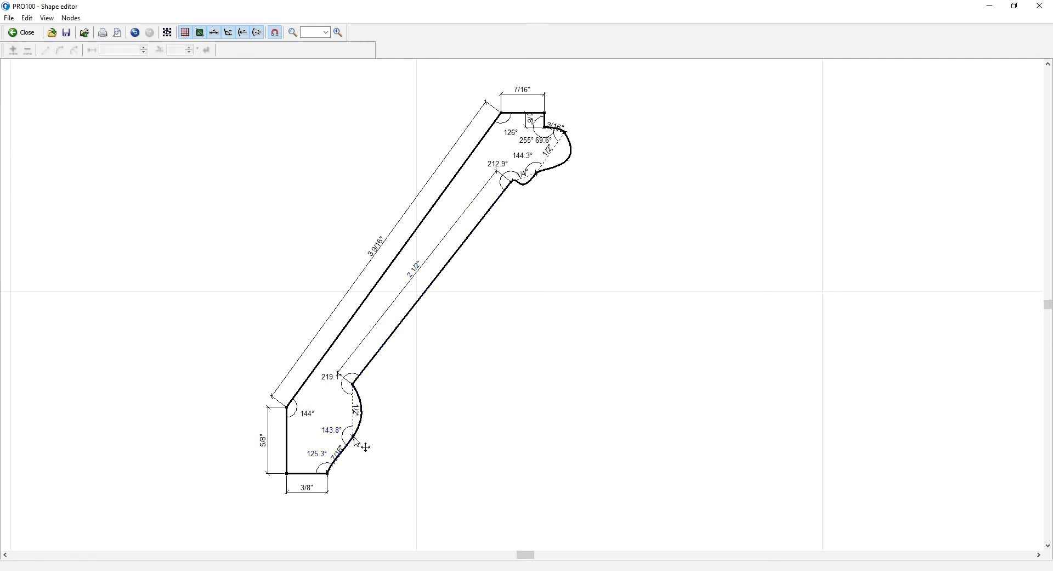
{"action": "left_click_drag", "start_coordinate": [354, 436], "coordinate": [322, 457]}
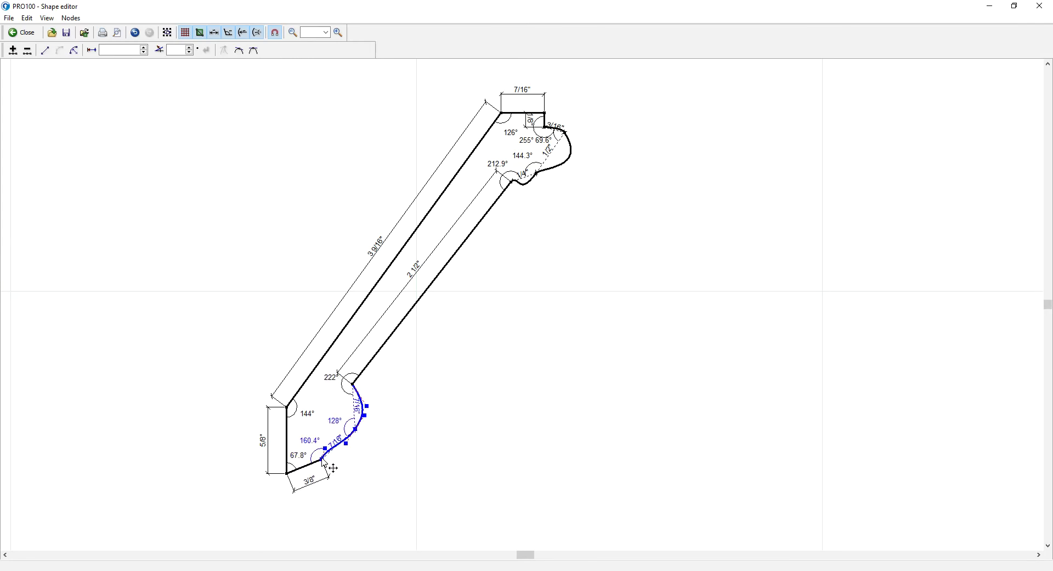
{"action": "key", "text": "ctrl+z"}
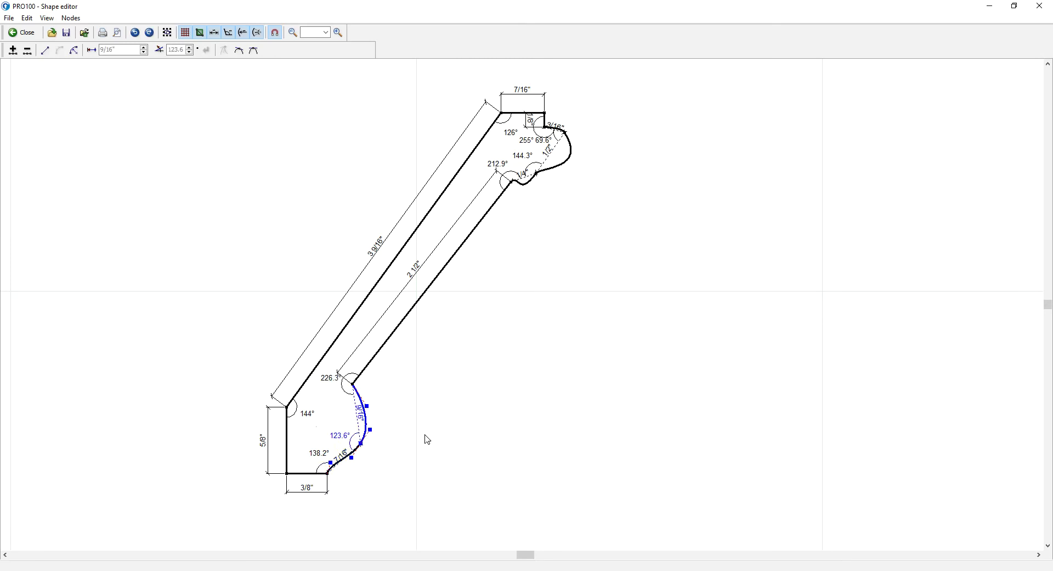
{"action": "mouse_move", "coordinate": [362, 457]}
{"action": "left_mouse_down"}
{"action": "mouse_move", "coordinate": [356, 429]}
{"action": "mouse_move", "coordinate": [314, 424]}
{"action": "mouse_move", "coordinate": [370, 437]}
{"action": "mouse_move", "coordinate": [375, 451]}
{"action": "left_mouse_up"}
{"action": "left_click_drag", "start_coordinate": [357, 413], "coordinate": [376, 397]}
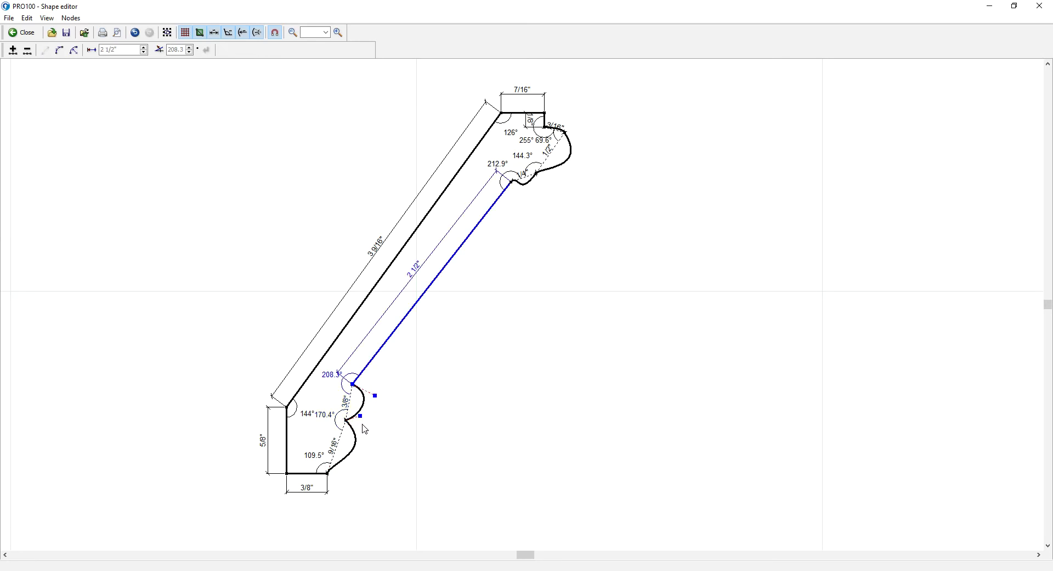
{"action": "left_click", "coordinate": [338, 483]}
{"action": "left_click", "coordinate": [289, 474]}
{"action": "left_click", "coordinate": [60, 50]}
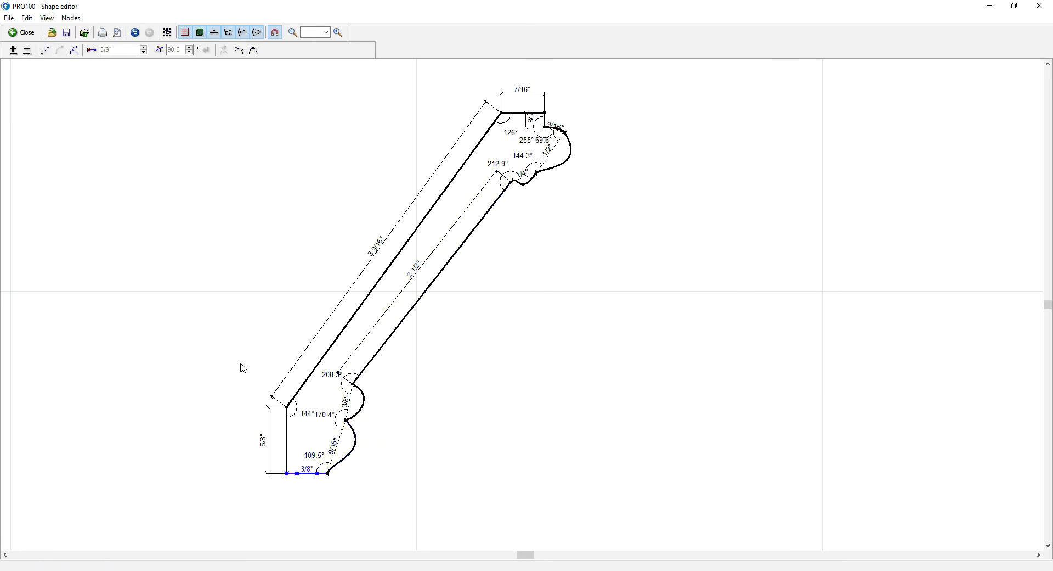
{"action": "left_click_drag", "start_coordinate": [317, 473], "coordinate": [311, 480]}
{"action": "left_click", "coordinate": [297, 478]}
{"action": "key", "text": "ctrl+z"}
{"action": "left_click", "coordinate": [409, 475]}
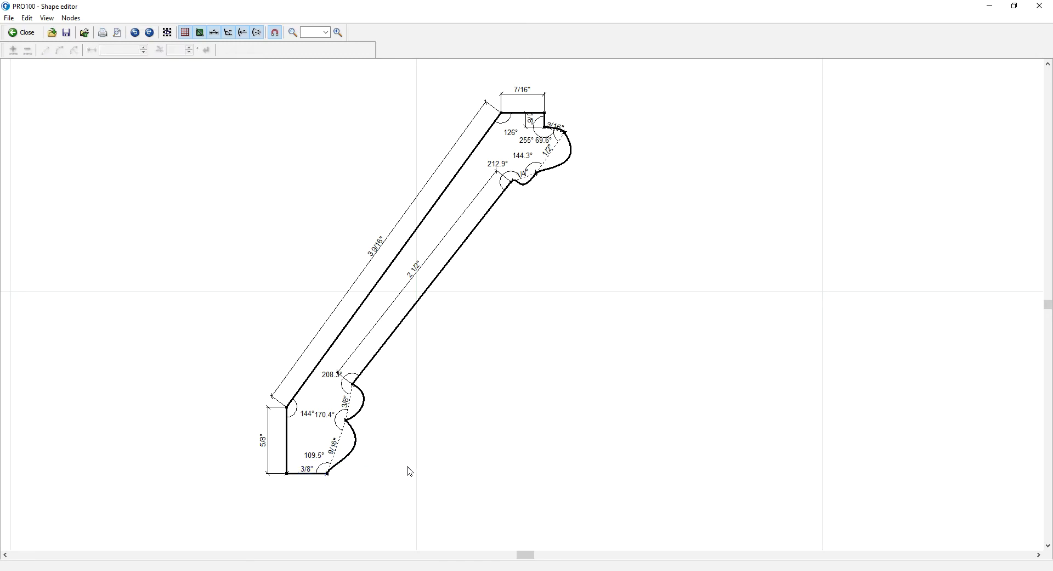
- Adjust the handles of the 1/4" curve below the upper bulge to make its dip steeper at the outer end
{"action": "left_click", "coordinate": [533, 186]}
{"action": "left_click_drag", "start_coordinate": [519, 197], "coordinate": [532, 204]}
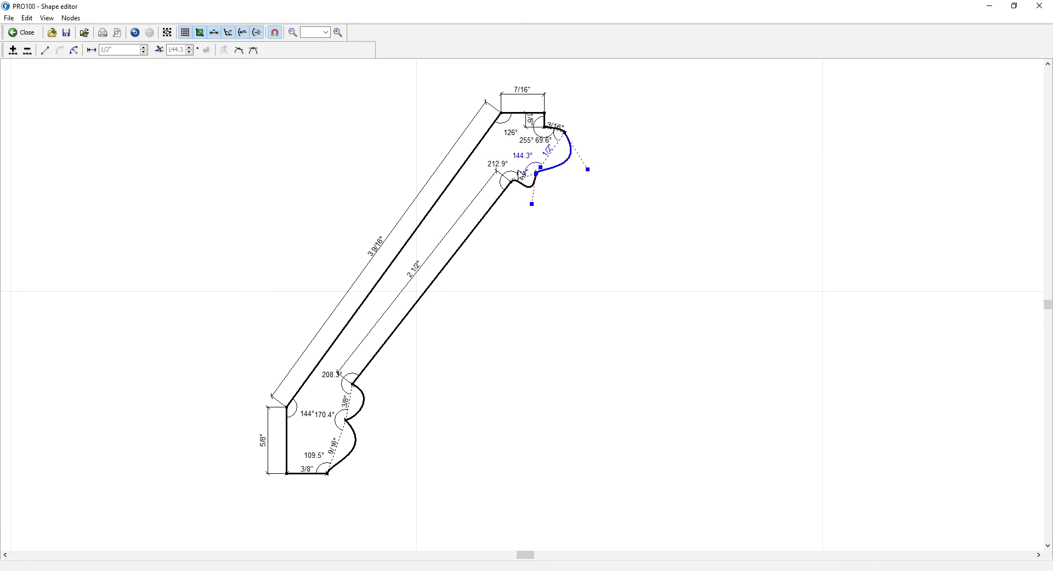
{"action": "left_click", "coordinate": [518, 185]}
{"action": "left_click_drag", "start_coordinate": [512, 185], "coordinate": [517, 174]}
{"action": "left_click", "coordinate": [530, 335]}
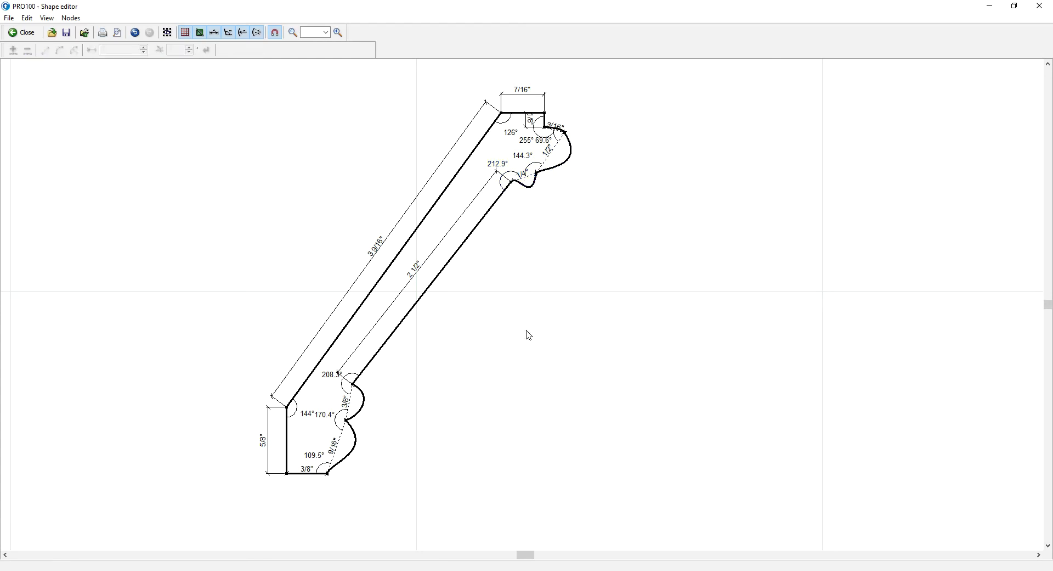
- Close the shape editor and centre a close-up 3D view on the profile in the room corner
{"action": "left_click", "coordinate": [21, 32]}
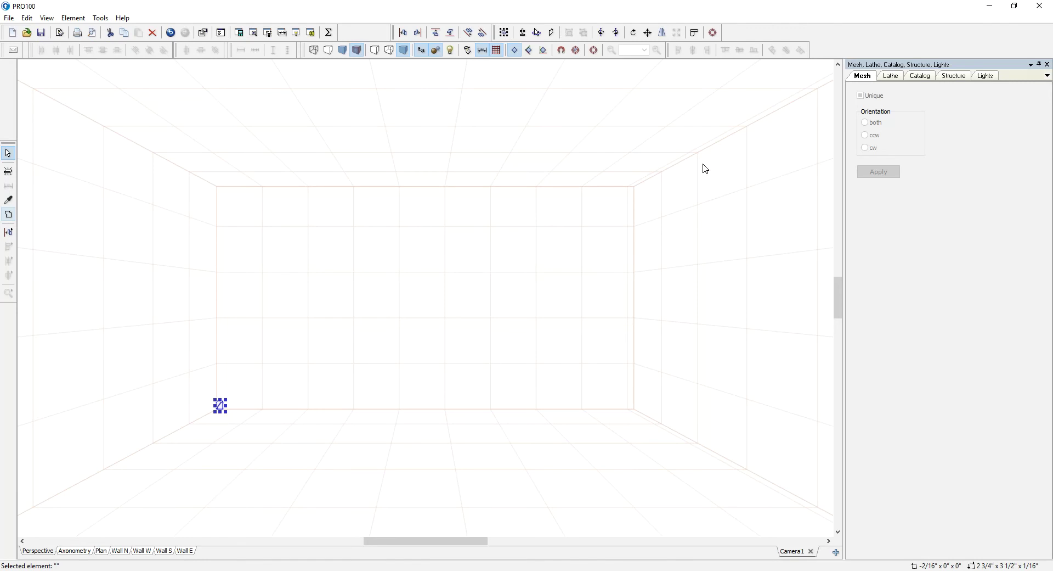
{"action": "left_click", "coordinate": [594, 50]}
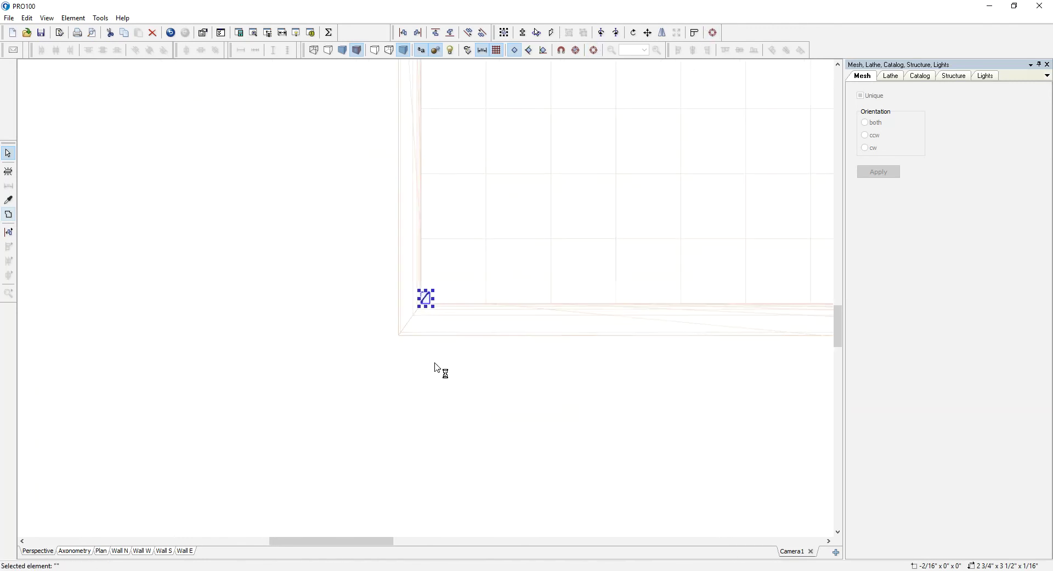
{"action": "scroll", "coordinate": [505, 344], "scroll_direction": "up", "scroll_amount": 3}
{"action": "left_click", "coordinate": [531, 345]}
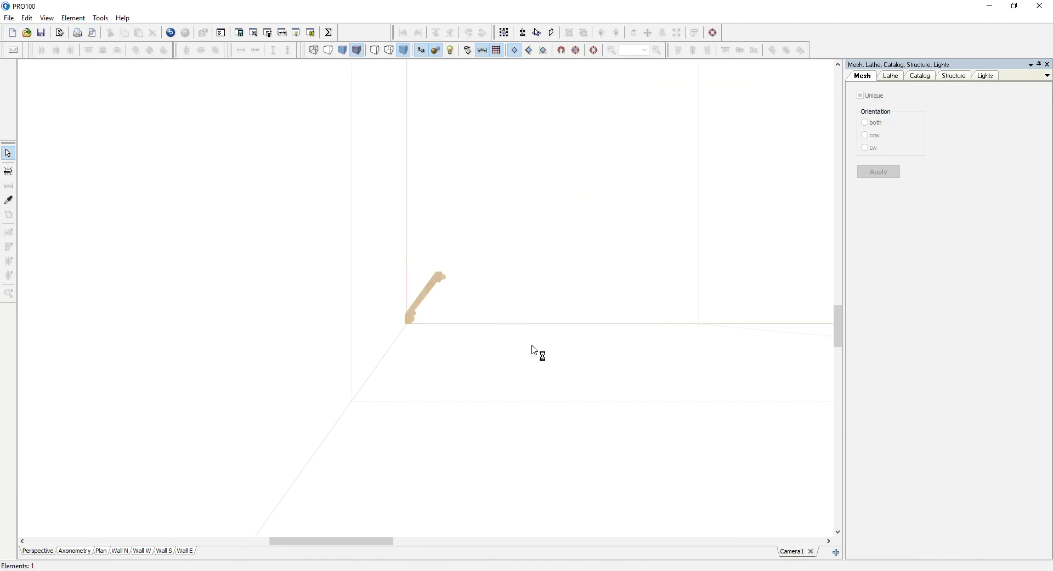
{"action": "left_click_drag", "start_coordinate": [532, 345], "coordinate": [509, 362]}
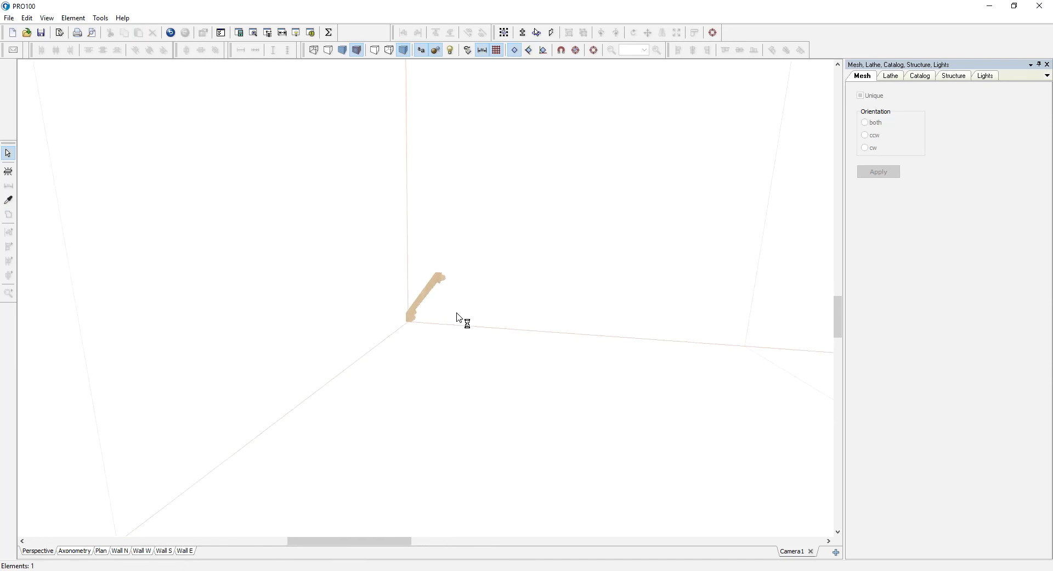
- Copy the profile along the side wall to 4 3/4" from the corner and review its dimensions in the properties
{"action": "left_click", "coordinate": [442, 292]}
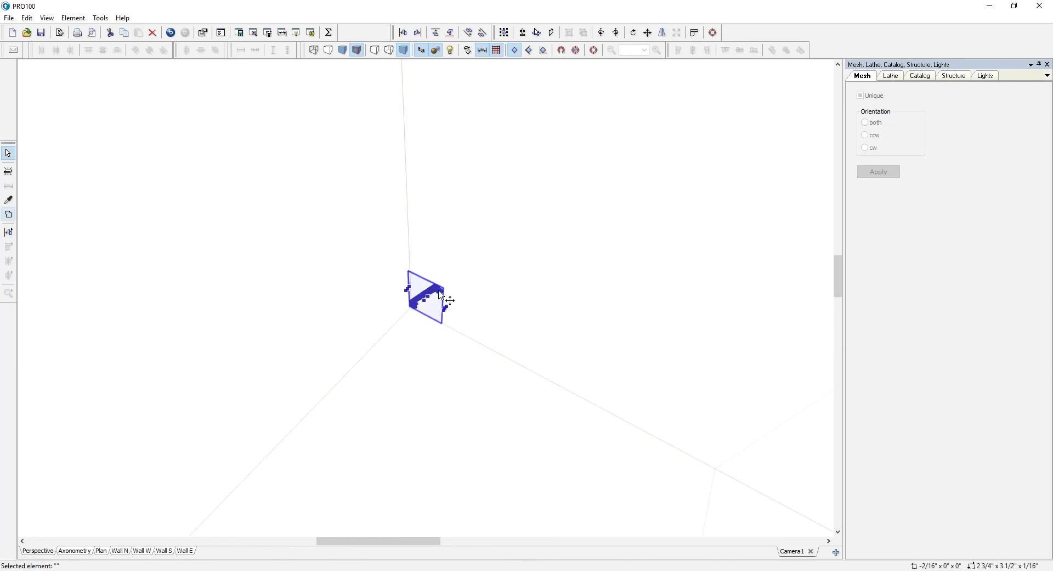
{"action": "double_click", "coordinate": [440, 295]}
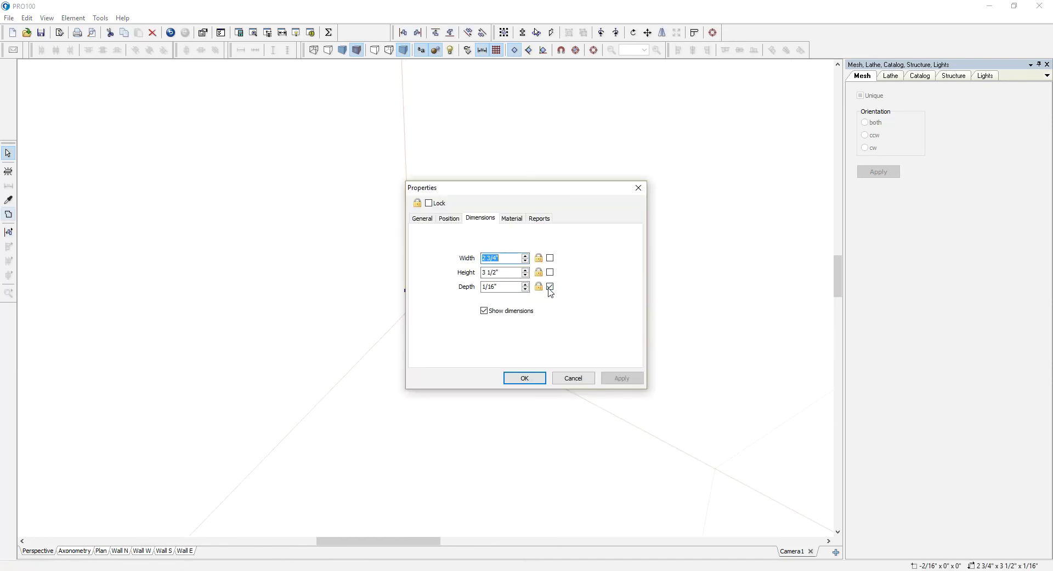
{"action": "left_click", "coordinate": [636, 187]}
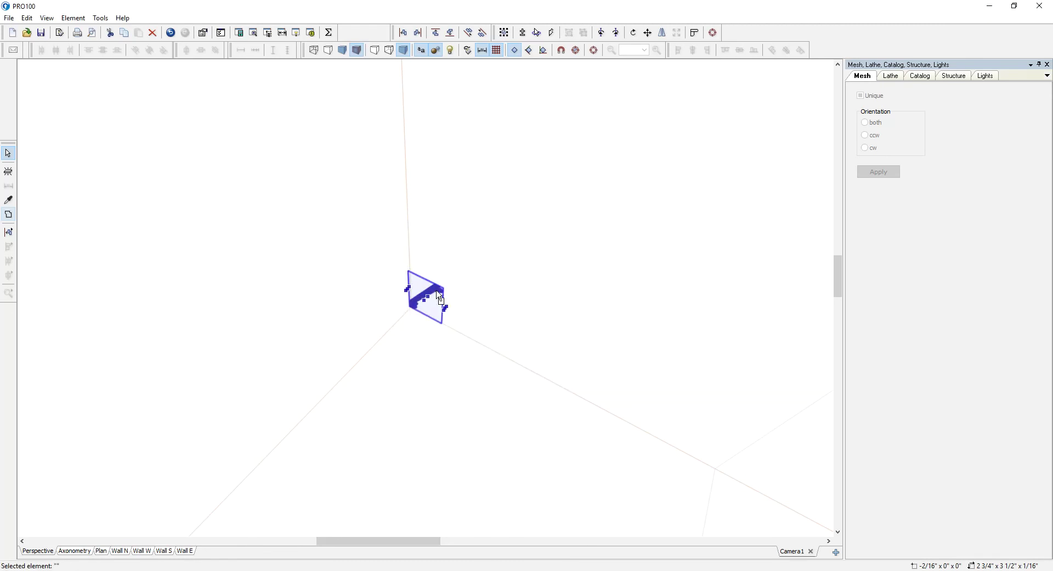
{"action": "left_click_drag", "start_coordinate": [441, 298], "coordinate": [394, 345]}
{"action": "double_click", "coordinate": [393, 345]}
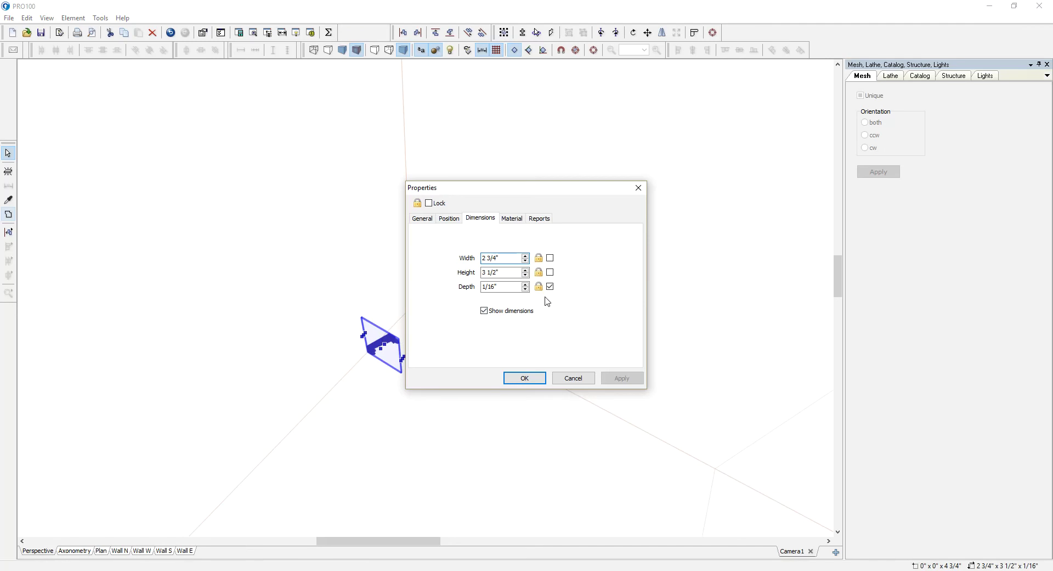
{"action": "left_click", "coordinate": [542, 380]}
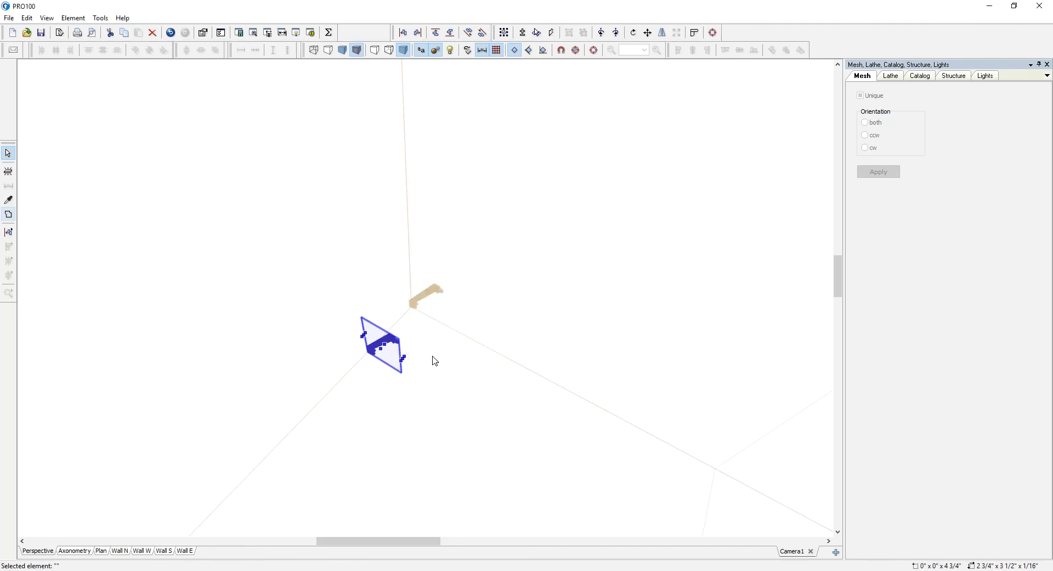
- Stretch the copied profile's depth along the side wall into a long crown molding and inspect it from several angles
{"action": "left_click_drag", "start_coordinate": [417, 391], "coordinate": [411, 390]}
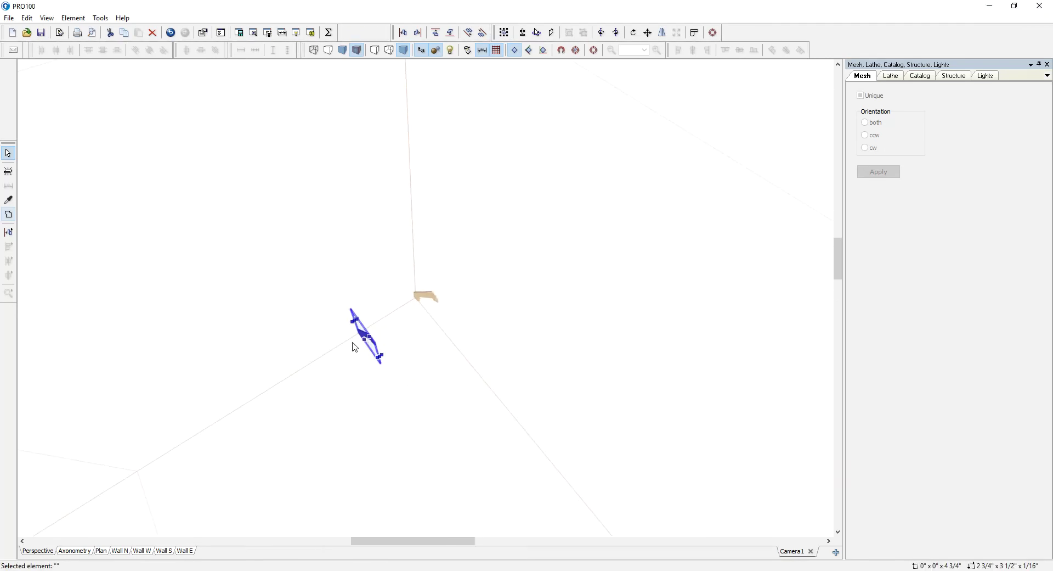
{"action": "left_click_drag", "start_coordinate": [352, 322], "coordinate": [70, 445]}
{"action": "left_click_drag", "start_coordinate": [346, 473], "coordinate": [373, 414]}
{"action": "scroll", "coordinate": [392, 417], "scroll_direction": "down", "scroll_amount": 3}
{"action": "scroll", "coordinate": [404, 413], "scroll_direction": "up", "scroll_amount": 5}
{"action": "left_click_drag", "start_coordinate": [440, 399], "coordinate": [382, 443]}
{"action": "right_click_drag", "start_coordinate": [383, 449], "coordinate": [417, 384]}
- Move the original thin profile out of the corner along the back wall to 5 1/16"
{"action": "left_click", "coordinate": [436, 291]}
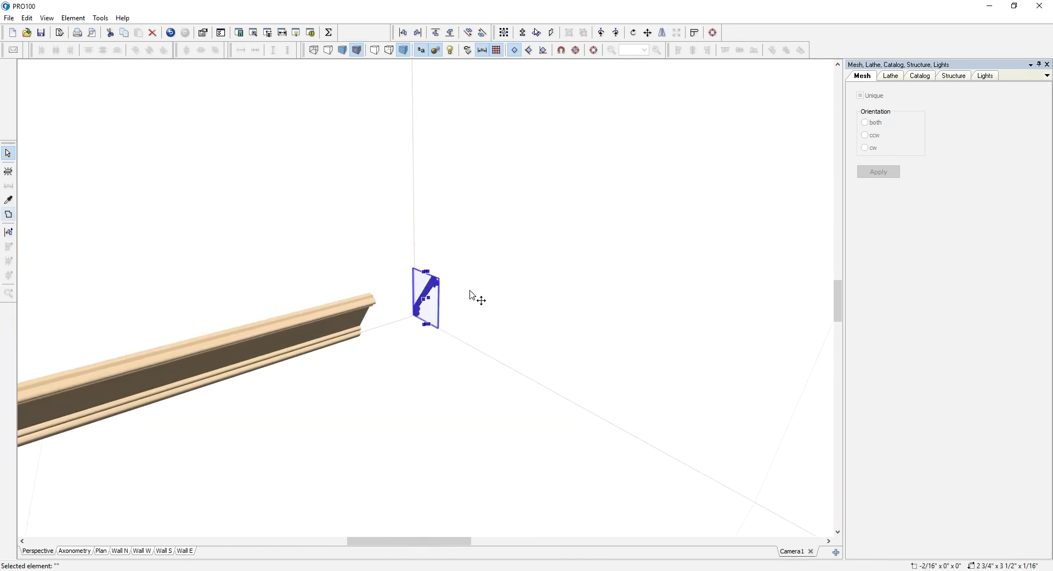
{"action": "right_click_drag", "start_coordinate": [511, 315], "coordinate": [449, 386]}
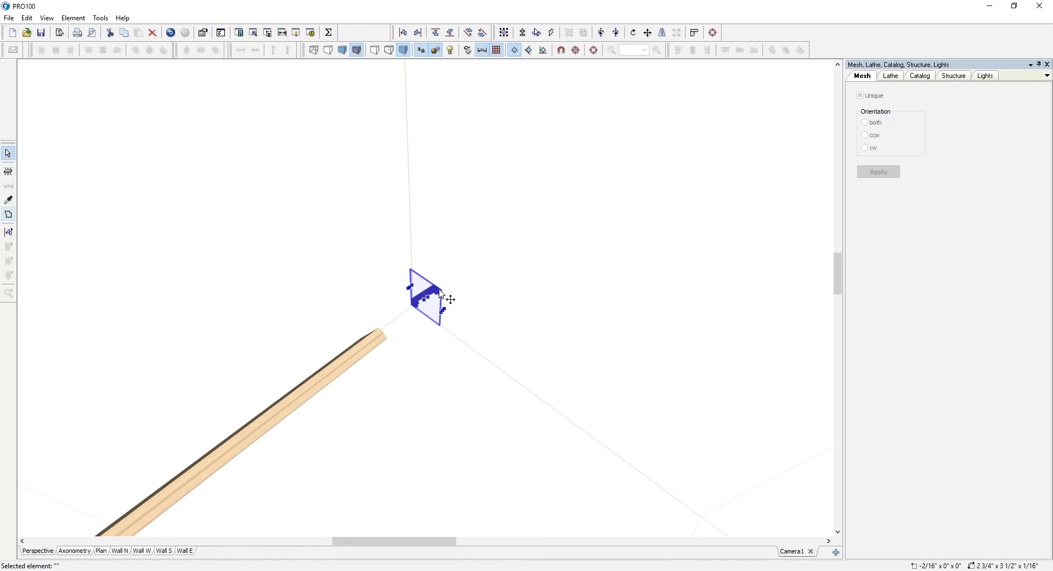
{"action": "left_click_drag", "start_coordinate": [445, 299], "coordinate": [523, 335]}
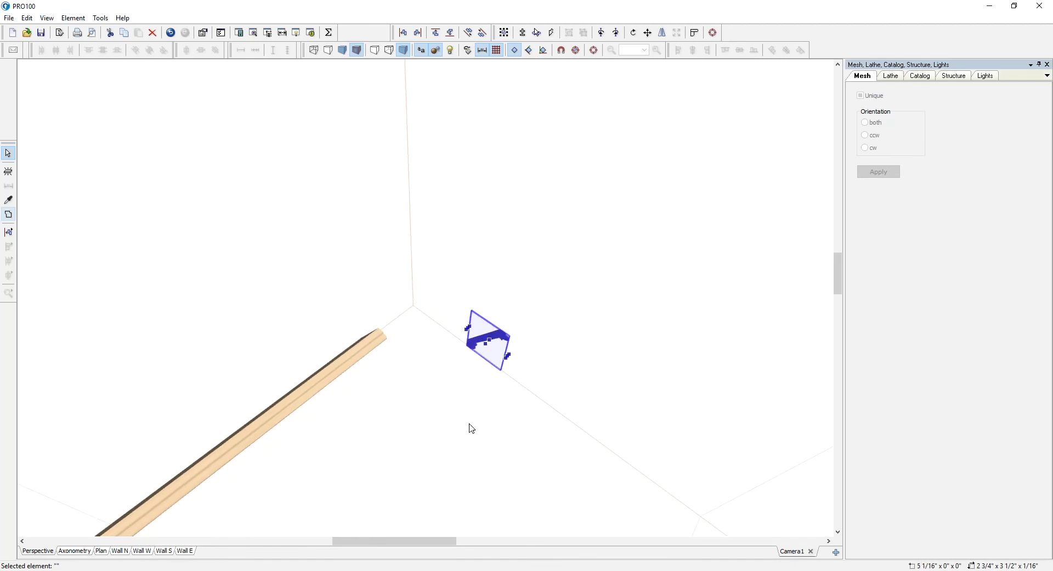
- Create a lathed corner piece from the thin profile using 2 steps, the Corner option and a 90° angle
{"action": "right_click_drag", "start_coordinate": [471, 427], "coordinate": [467, 408]}
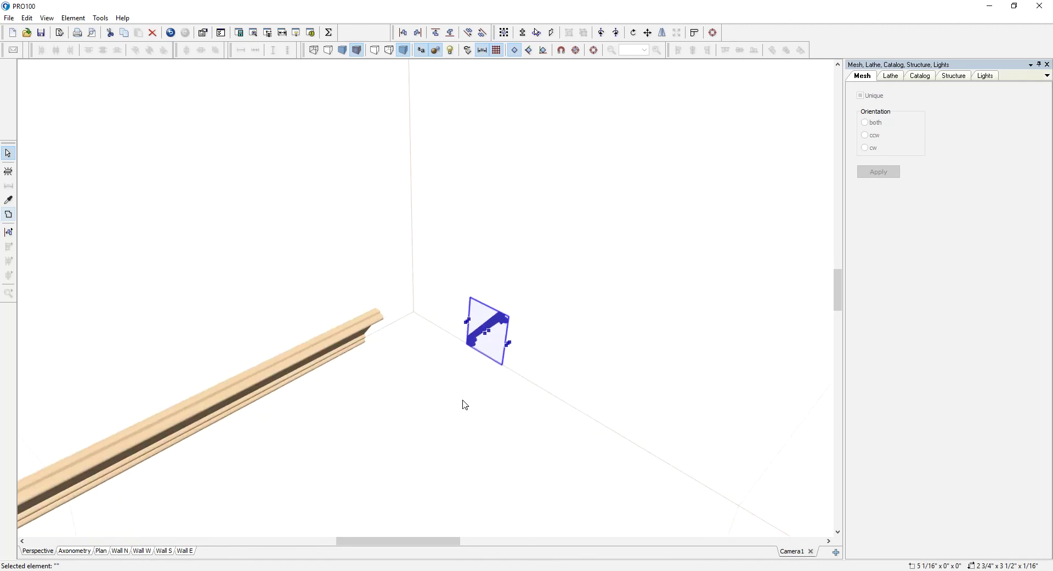
{"action": "right_click_drag", "start_coordinate": [458, 422], "coordinate": [479, 409]}
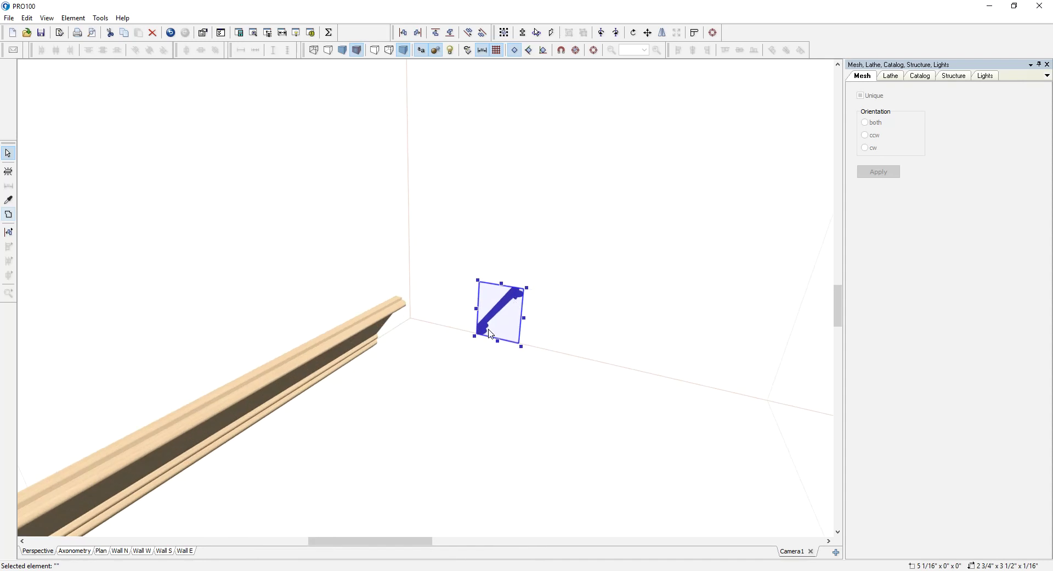
{"action": "left_click", "coordinate": [100, 17]}
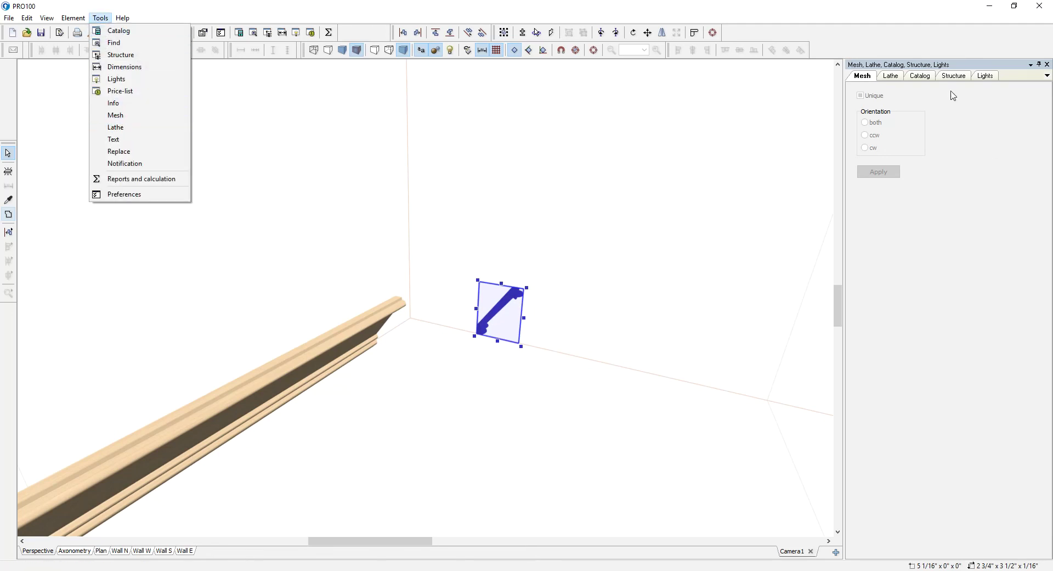
{"action": "left_click", "coordinate": [890, 76]}
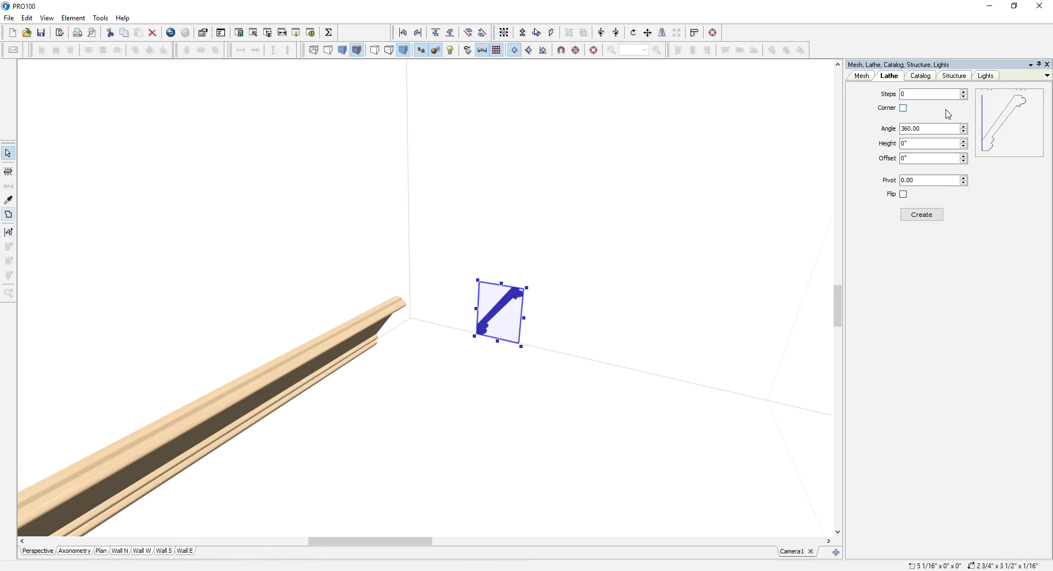
{"action": "left_click", "coordinate": [964, 92]}
{"action": "left_click", "coordinate": [904, 108]}
{"action": "key", "text": "Tab"}
{"action": "type", "text": "9"}
{"action": "left_click", "coordinate": [926, 215]}
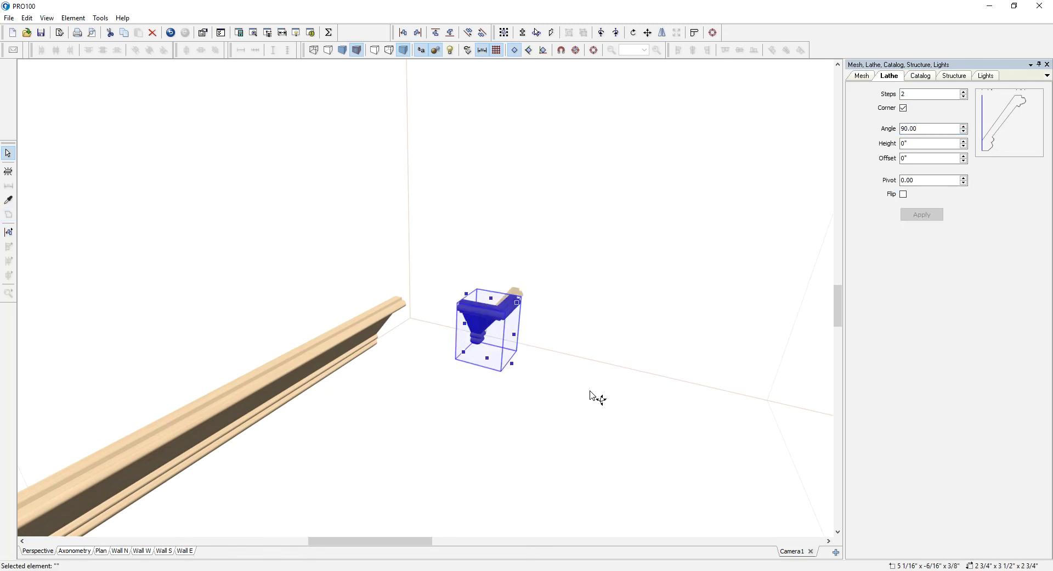
- Move the lathed corner piece against the side wall at the molding's far end, 21 5/8" from the room corner
{"action": "left_click_drag", "start_coordinate": [591, 392], "coordinate": [486, 419]}
{"action": "left_click_drag", "start_coordinate": [463, 369], "coordinate": [315, 471]}
{"action": "left_click", "coordinate": [379, 500]}
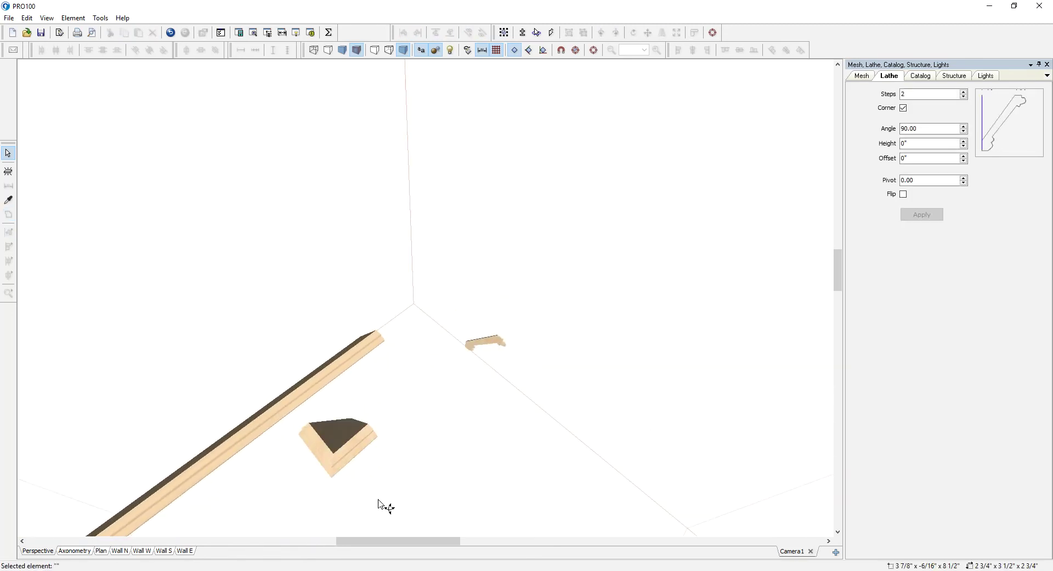
{"action": "left_click_drag", "start_coordinate": [379, 504], "coordinate": [388, 442]}
{"action": "left_click_drag", "start_coordinate": [256, 437], "coordinate": [337, 314]}
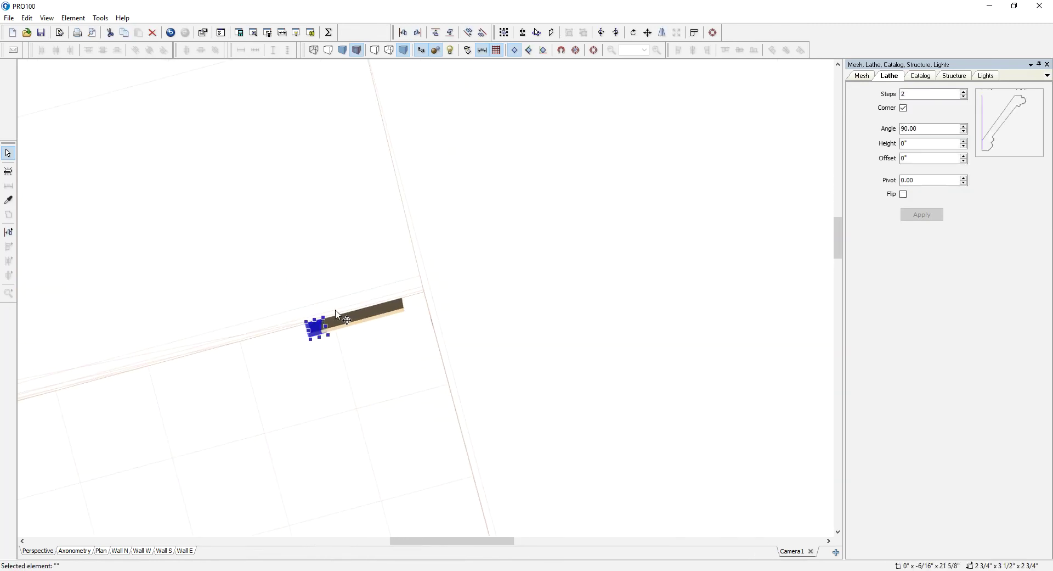
{"action": "left_click", "coordinate": [346, 363]}
- Centre the view on the long molding and lower the corner piece to 0" height, flush with the molding's end
{"action": "scroll", "coordinate": [345, 364], "scroll_direction": "up", "scroll_amount": 3}
{"action": "left_click_drag", "start_coordinate": [291, 398], "coordinate": [363, 493]}
{"action": "left_click", "coordinate": [25, 516]}
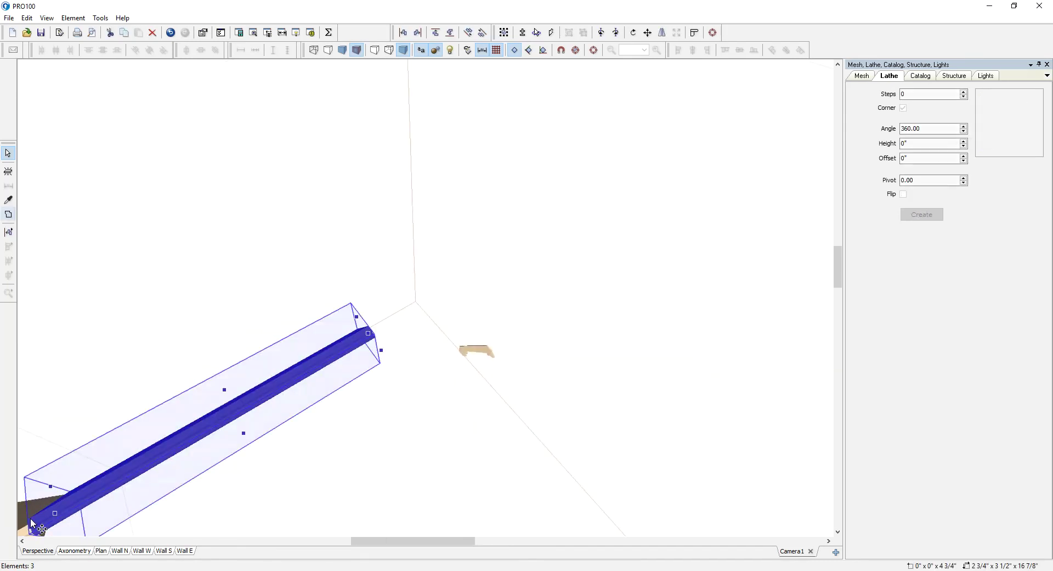
{"action": "left_click", "coordinate": [594, 49]}
{"action": "left_click_drag", "start_coordinate": [584, 204], "coordinate": [377, 372]}
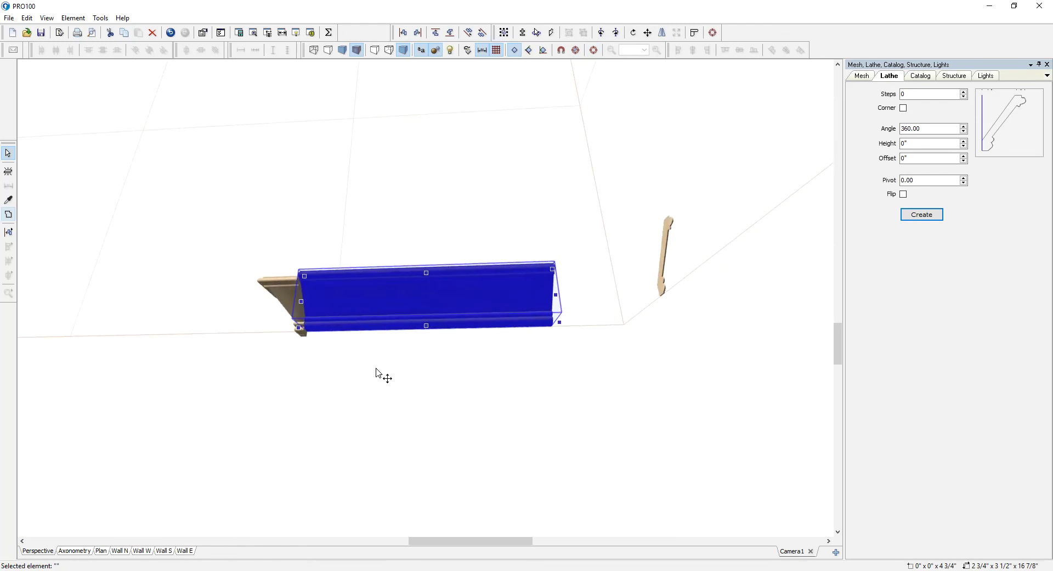
{"action": "left_click", "coordinate": [284, 296]}
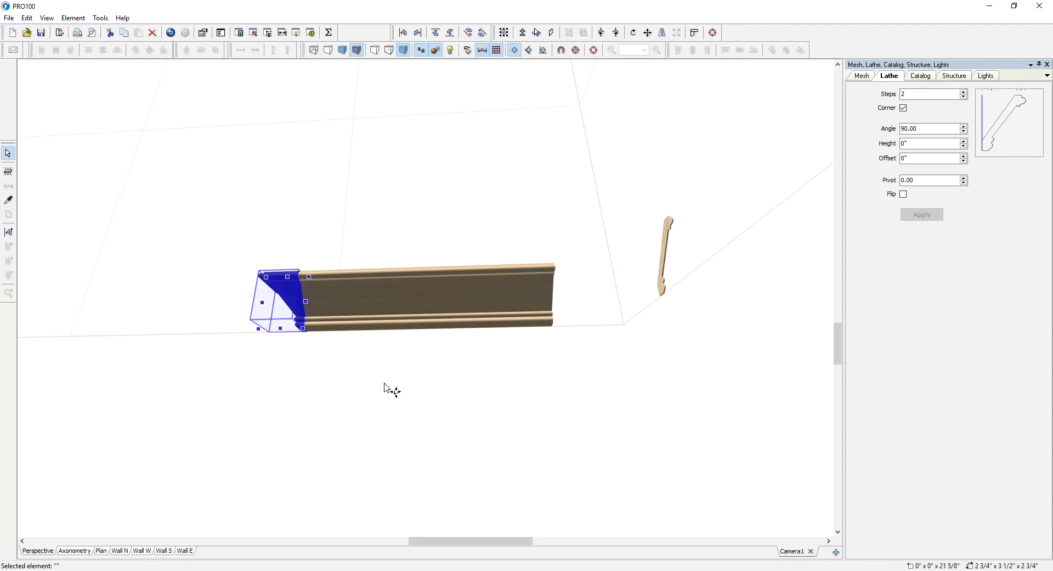
{"action": "left_click_drag", "start_coordinate": [384, 387], "coordinate": [420, 407]}
- Group the long molding with its corner piece and move the group along the side wall to 12 1/16" from the room corner
{"action": "left_click", "coordinate": [282, 331]}
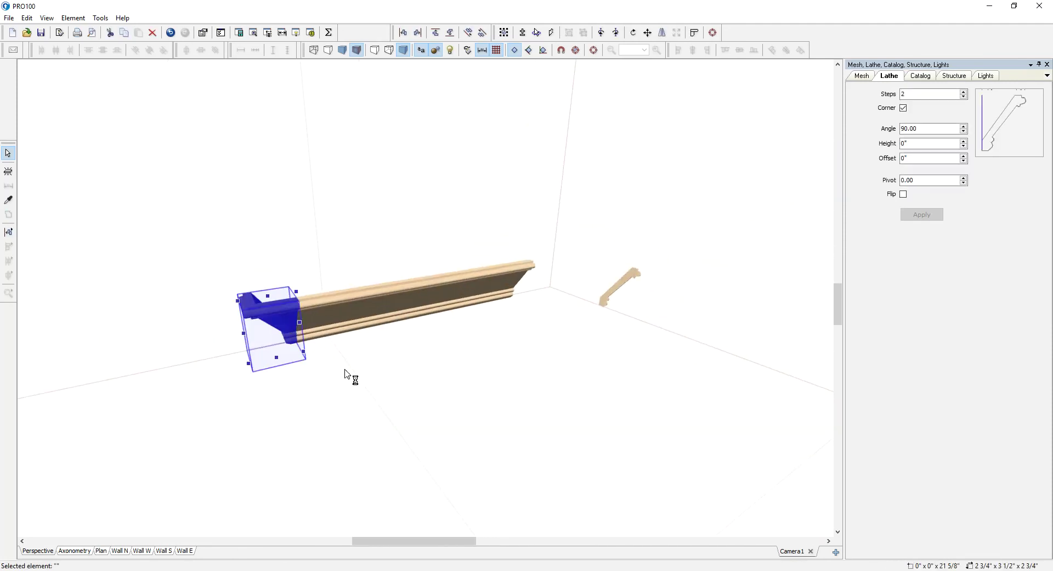
{"action": "left_click", "coordinate": [370, 382]}
{"action": "left_click", "coordinate": [308, 319]}
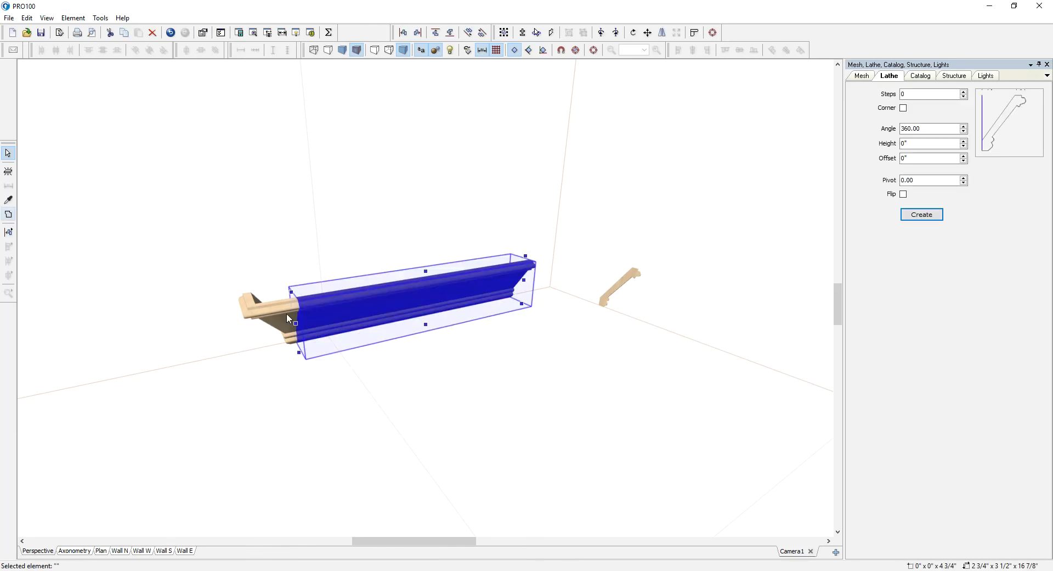
{"action": "left_click", "coordinate": [287, 314], "text": "shift"}
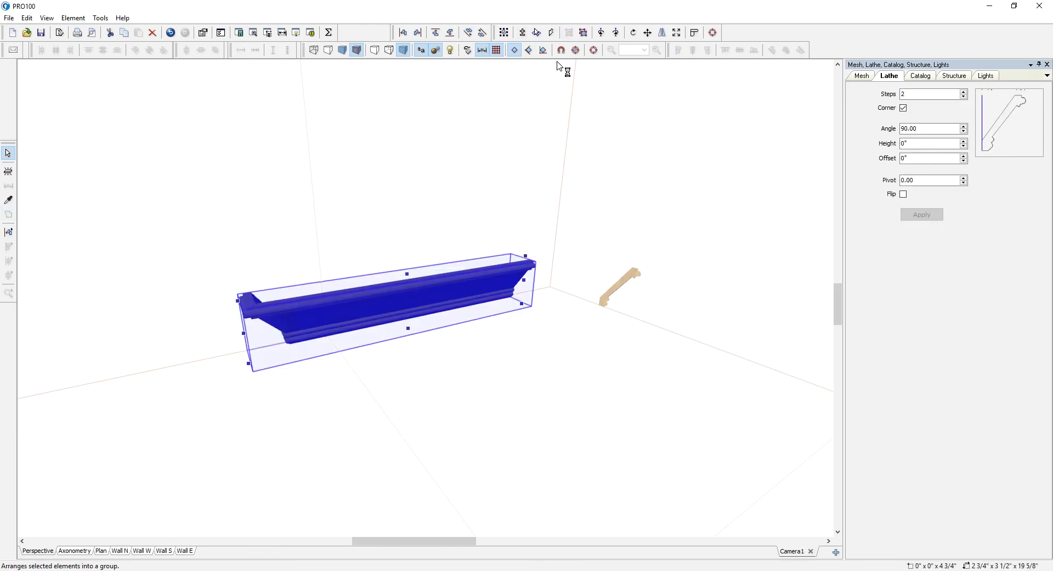
{"action": "left_click", "coordinate": [437, 404]}
{"action": "left_click_drag", "start_coordinate": [406, 323], "coordinate": [307, 347]}
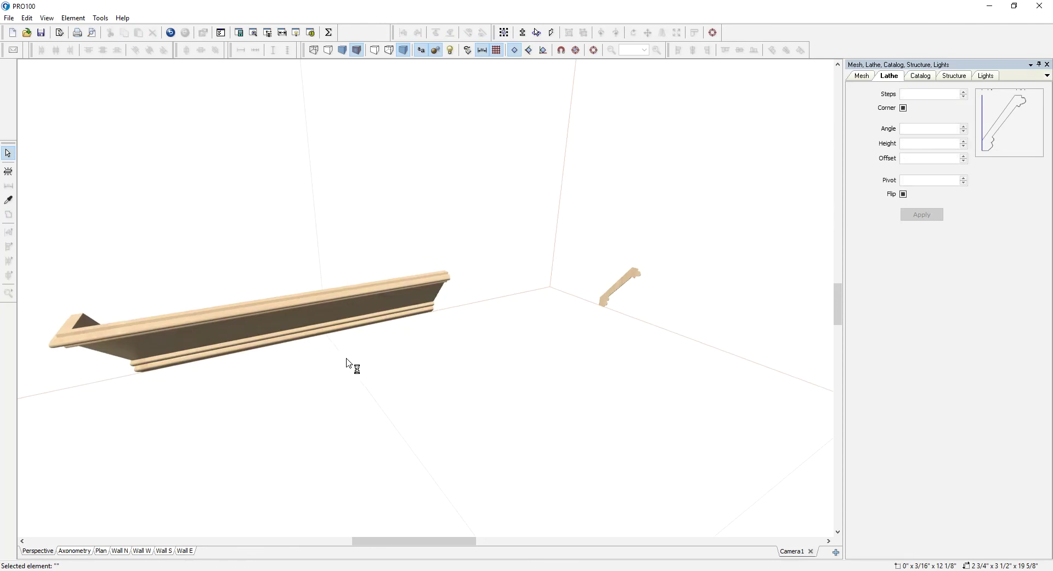
{"action": "left_click", "coordinate": [324, 362]}
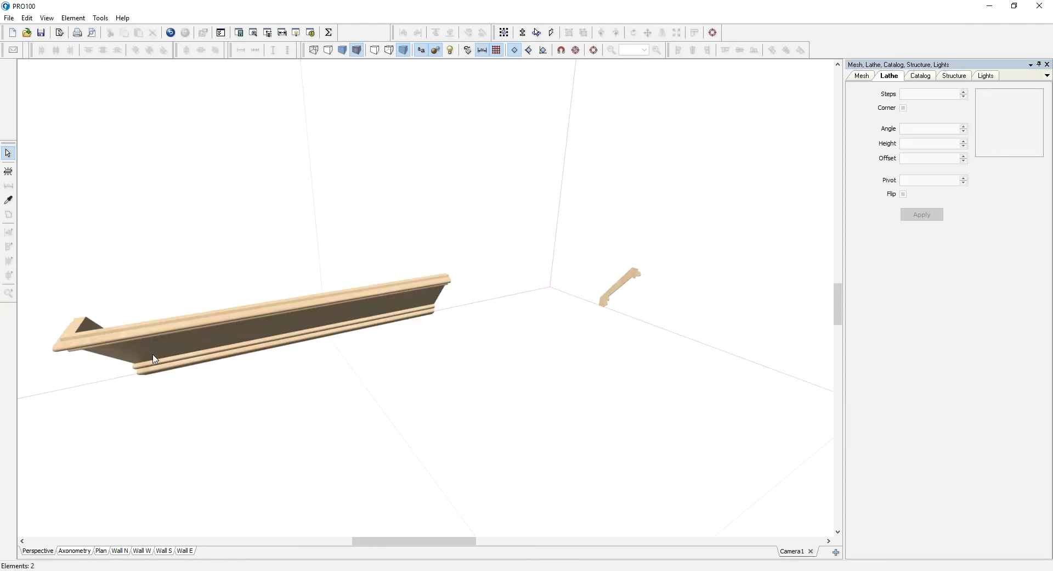
- Copy the corner piece along the side wall to 6 5/16" from the room corner, beside the molding's open end
{"action": "left_click", "coordinate": [79, 343]}
{"action": "left_click_drag", "start_coordinate": [81, 344], "coordinate": [480, 274]}
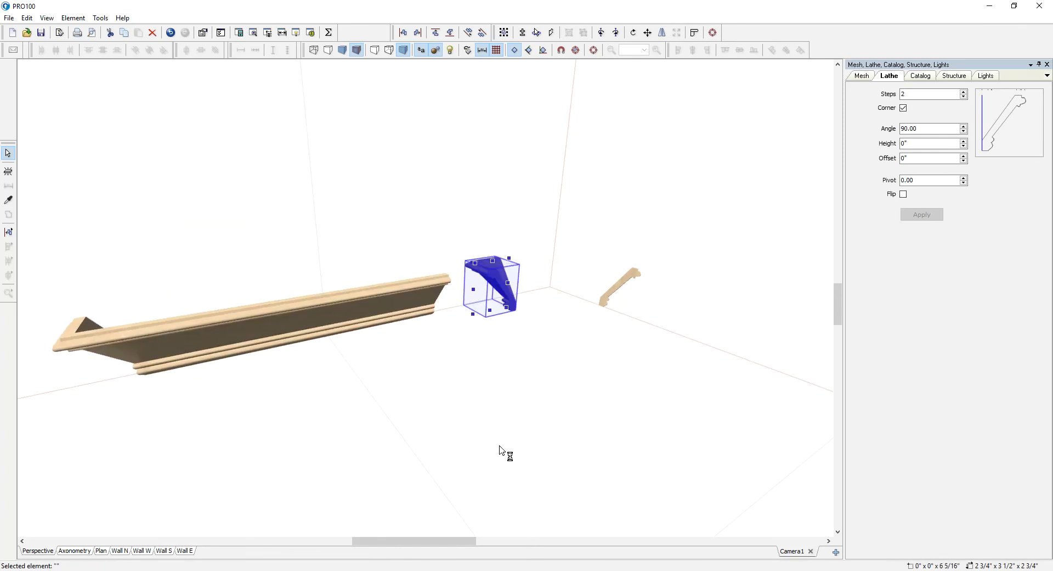
{"action": "right_click_drag", "start_coordinate": [501, 452], "coordinate": [473, 423]}
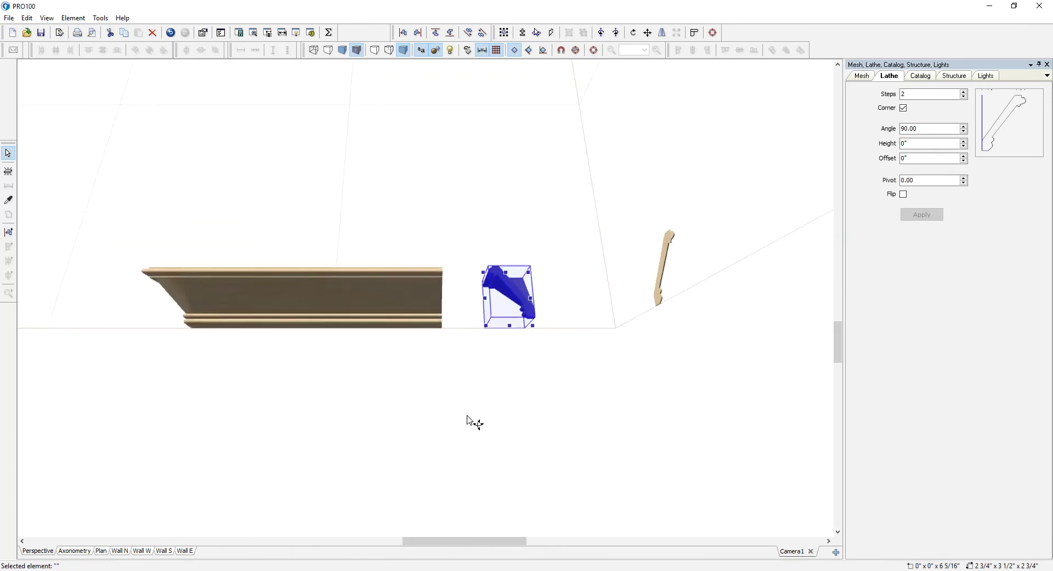
{"action": "left_click", "coordinate": [552, 370]}
{"action": "right_click_drag", "start_coordinate": [551, 370], "coordinate": [515, 305]}
{"action": "left_click", "coordinate": [515, 303]}
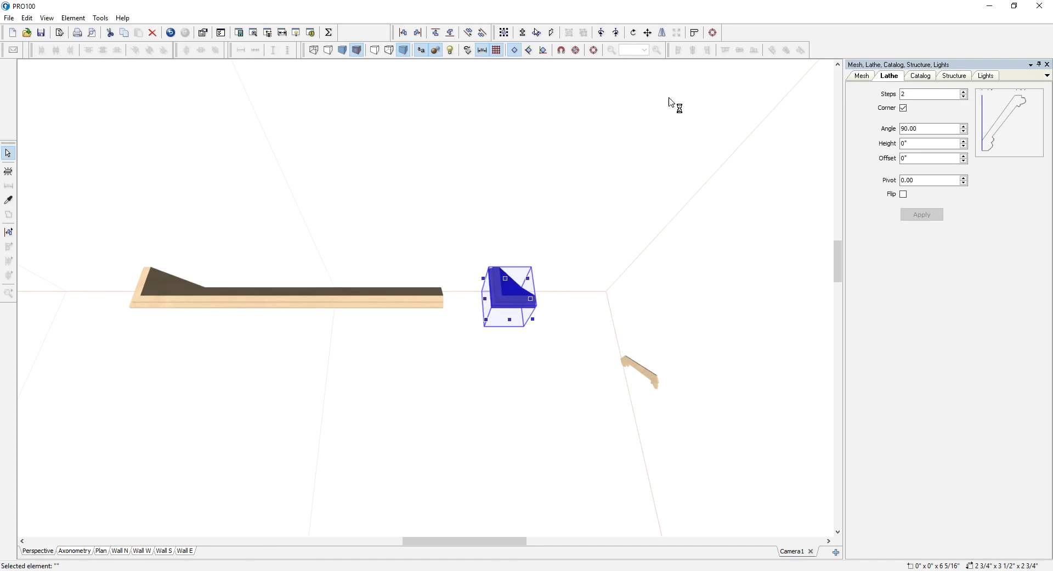
- Rotate the copied corner piece 90° clockwise and attach it to the molding's open end
{"action": "left_click", "coordinate": [614, 38]}
{"action": "left_click", "coordinate": [517, 419]}
{"action": "right_click_drag", "start_coordinate": [517, 418], "coordinate": [512, 281]}
{"action": "left_click_drag", "start_coordinate": [509, 285], "coordinate": [376, 326]}
{"action": "left_click", "coordinate": [422, 383]}
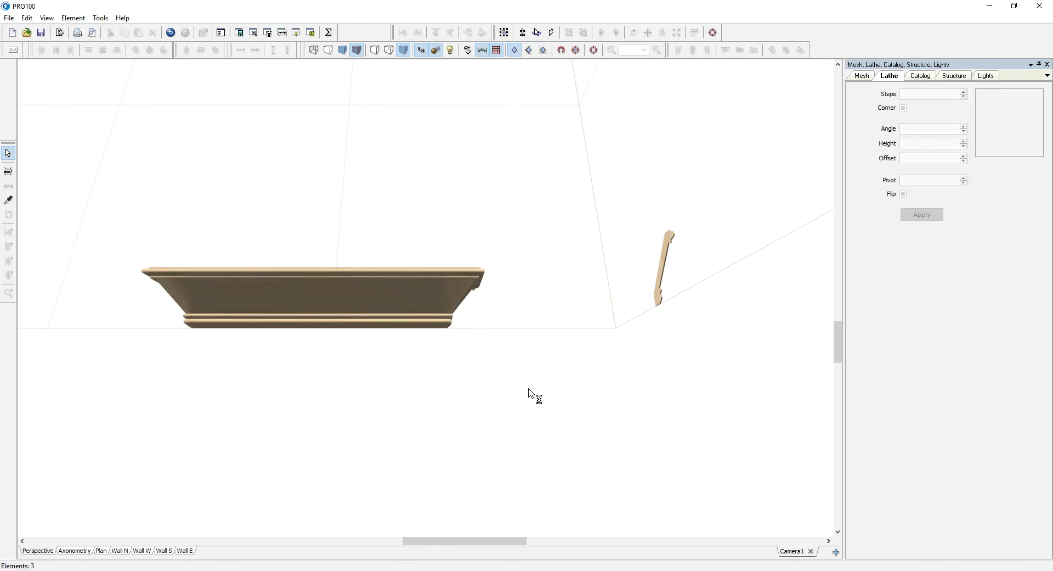
{"action": "right_click_drag", "start_coordinate": [529, 391], "coordinate": [429, 294]}
- Group the molding assembly with the second corner piece
{"action": "left_click", "coordinate": [405, 284]}
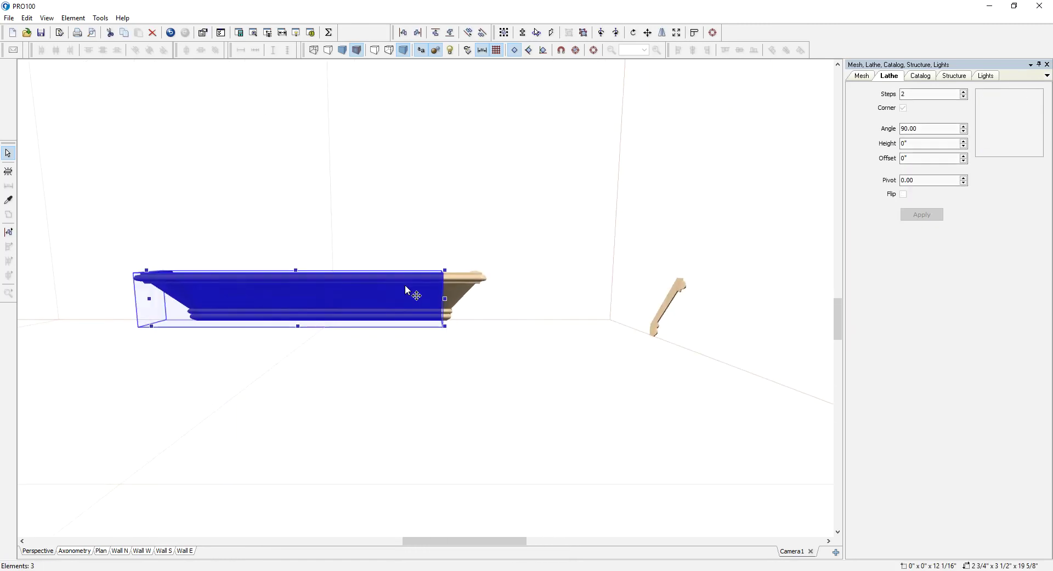
{"action": "left_click", "coordinate": [247, 212]}
{"action": "left_click_drag", "start_coordinate": [110, 208], "coordinate": [520, 391]}
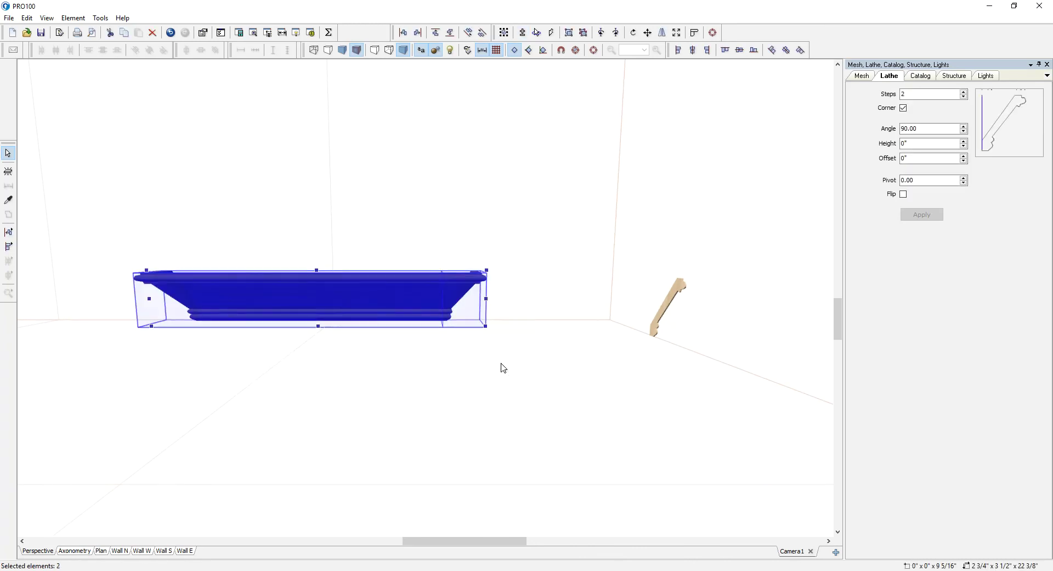
{"action": "left_click", "coordinate": [545, 429]}
- Raise the grouped molding to 8 7/8" on the side wall and place it 27 3/16" from the room corner
{"action": "right_click_drag", "start_coordinate": [538, 433], "coordinate": [411, 270]}
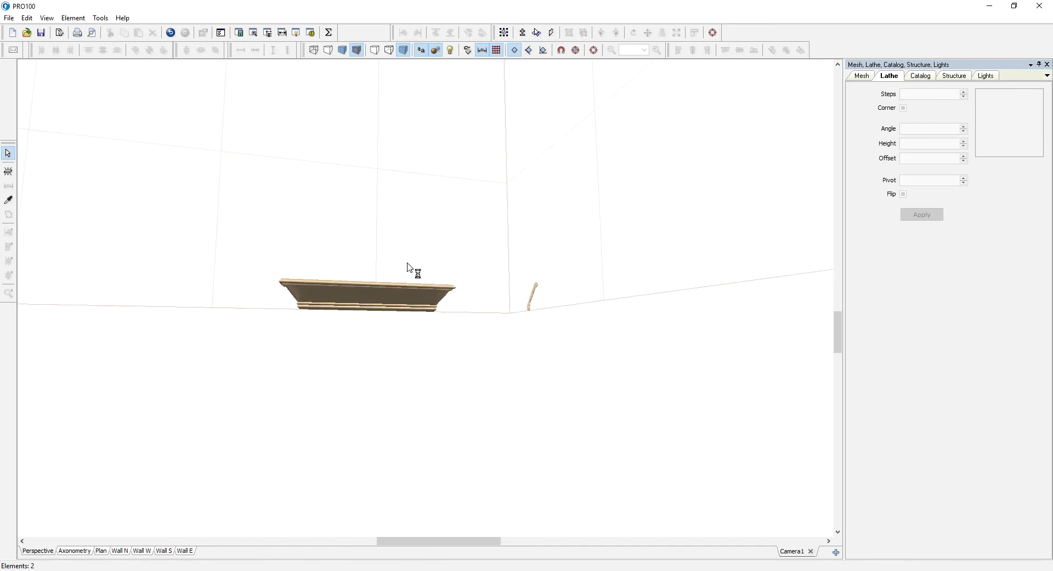
{"action": "left_click", "coordinate": [374, 283]}
{"action": "left_click_drag", "start_coordinate": [375, 283], "coordinate": [245, 219]}
{"action": "left_click", "coordinate": [303, 255]}
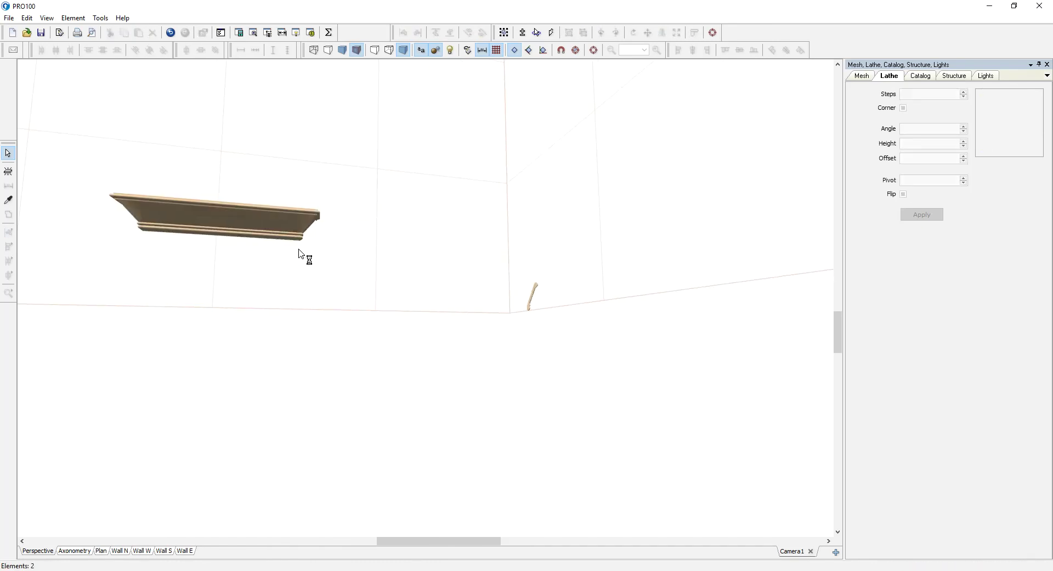
- Select both corner pieces within the group and lock their dimensions, including the width, against resizing
{"action": "left_click", "coordinate": [311, 227]}
{"action": "left_click", "coordinate": [117, 212], "text": "shift"}
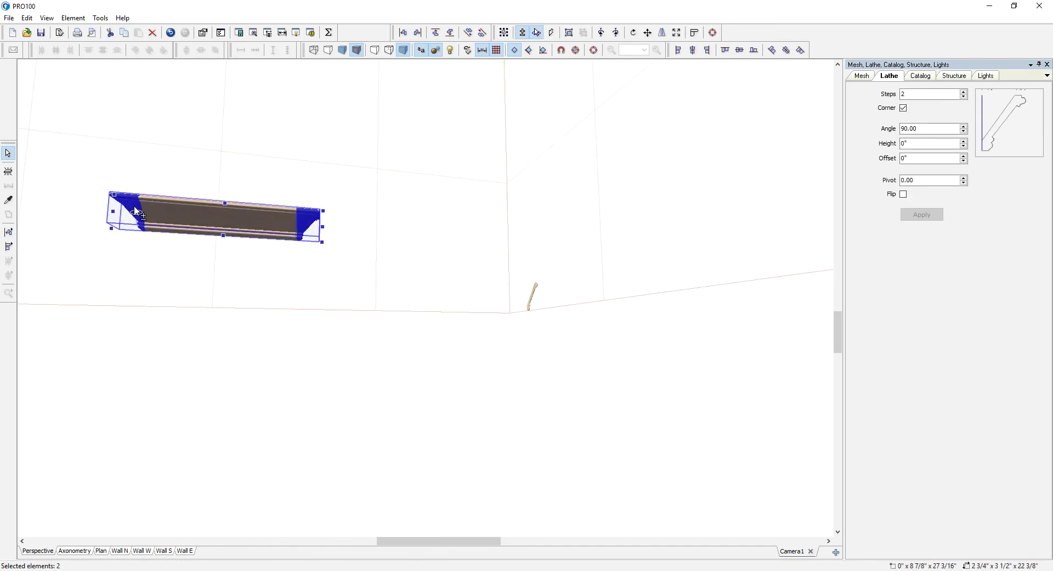
{"action": "double_click", "coordinate": [314, 221]}
{"action": "left_click", "coordinate": [550, 258]}
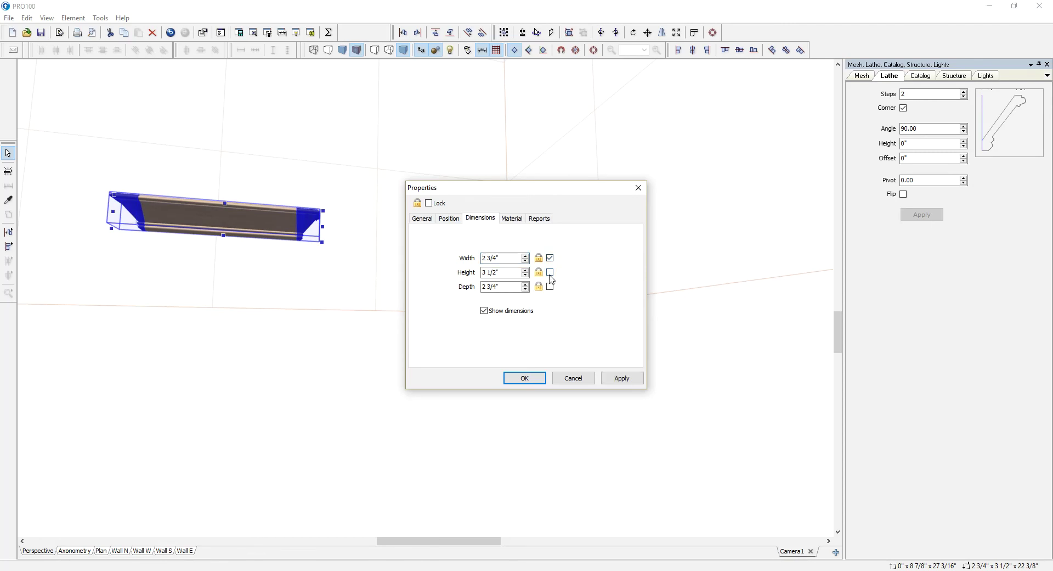
{"action": "left_click", "coordinate": [542, 380]}
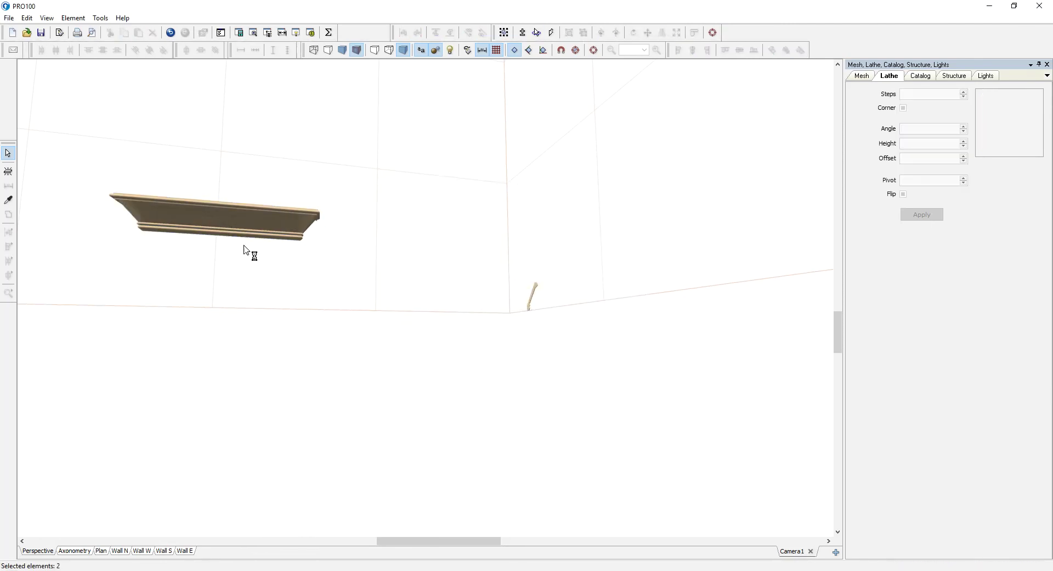
- Lock the width and height of the group's straight middle section, leaving its depth free to stretch
{"action": "left_click", "coordinate": [235, 231]}
{"action": "double_click", "coordinate": [234, 228]}
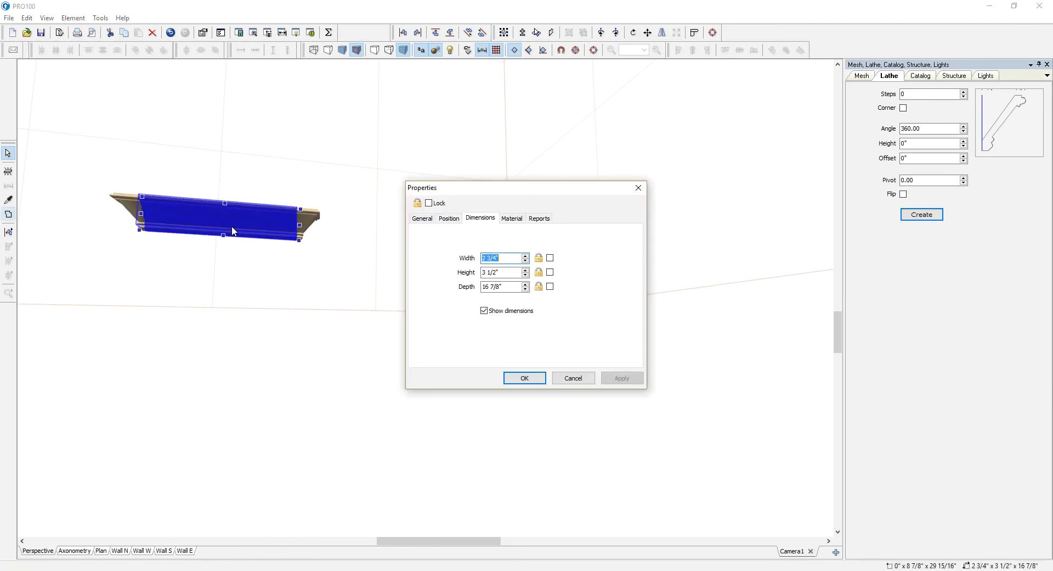
{"action": "left_click", "coordinate": [551, 258]}
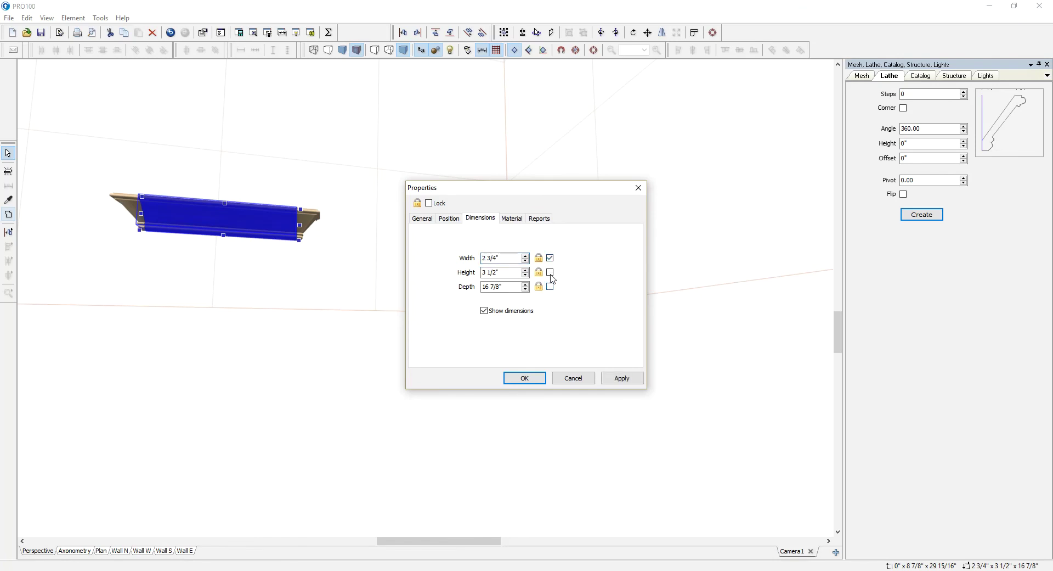
{"action": "left_click", "coordinate": [525, 378]}
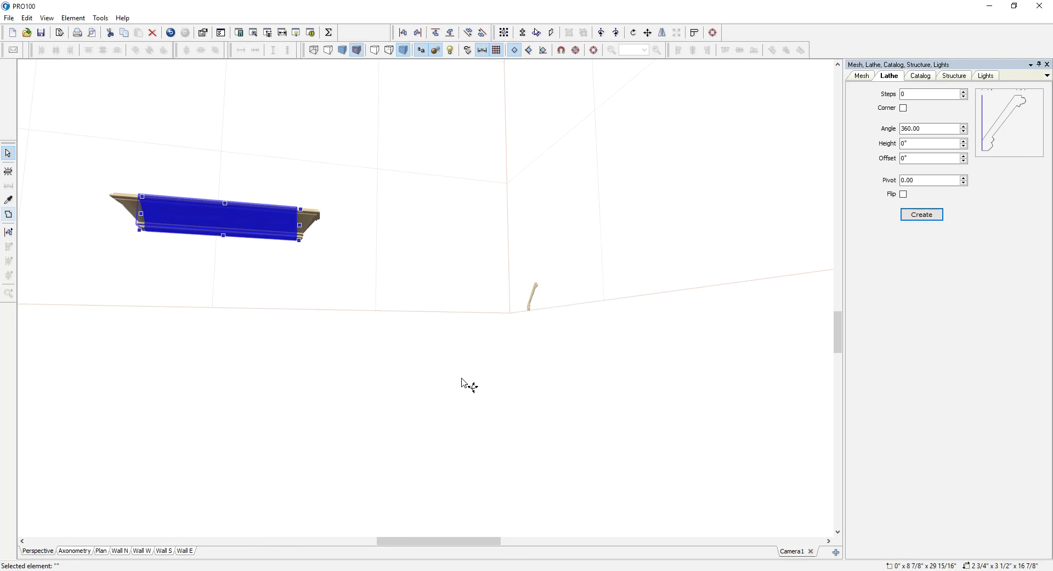
- Stretch the grouped molding along the side wall toward the room corner to a depth of 32 7/16"
{"action": "left_click", "coordinate": [400, 348]}
{"action": "middle_click_drag", "start_coordinate": [400, 347], "coordinate": [384, 406]}
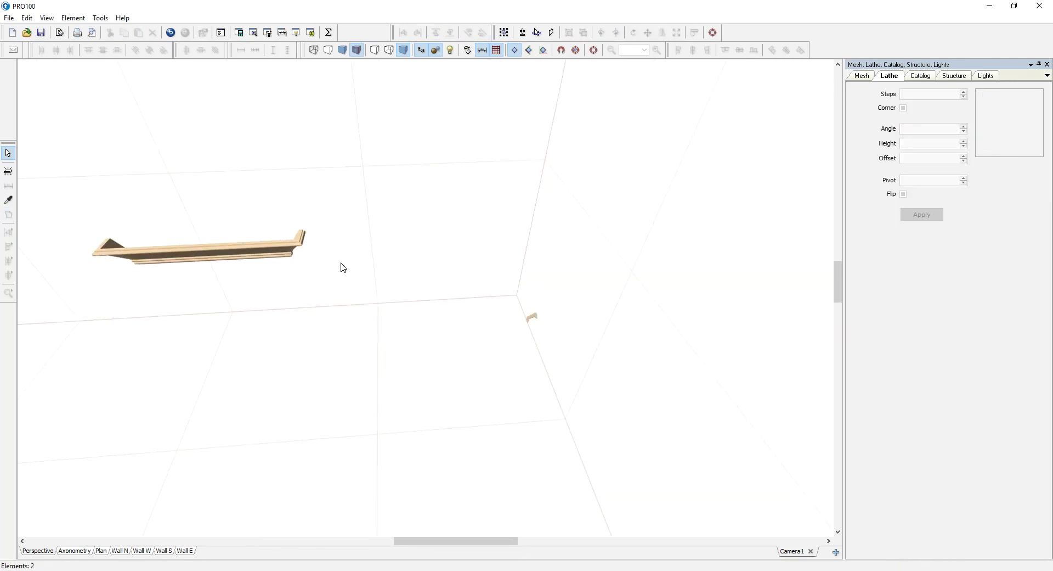
{"action": "left_click", "coordinate": [260, 263]}
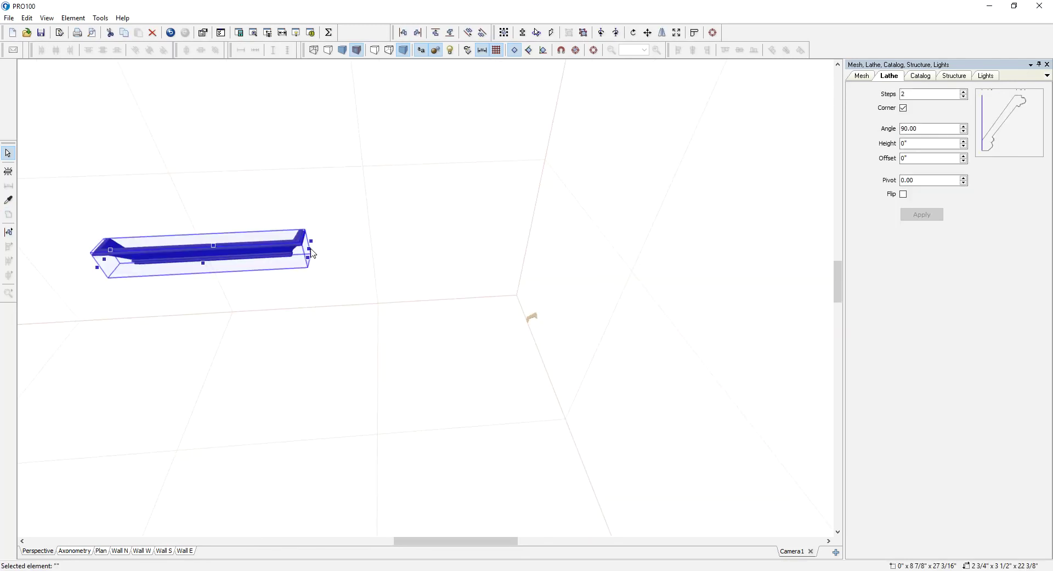
{"action": "left_click_drag", "start_coordinate": [311, 251], "coordinate": [399, 267]}
{"action": "left_click", "coordinate": [361, 374]}
- Delete the leftover thin profile on the back wall and bring the finished molding into view
{"action": "middle_click_drag", "start_coordinate": [360, 370], "coordinate": [418, 328]}
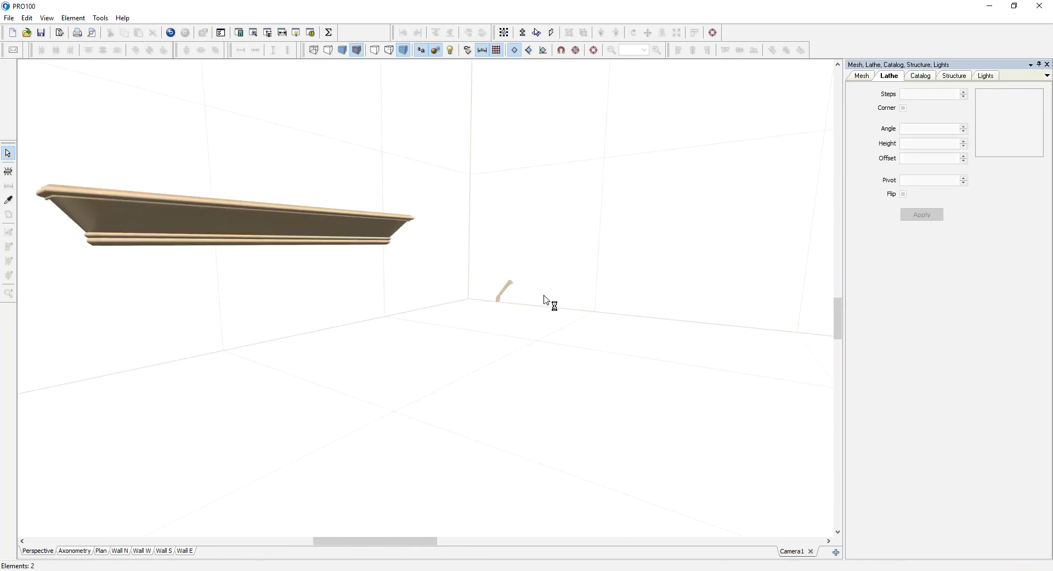
{"action": "left_click", "coordinate": [509, 289]}
{"action": "key", "text": "Delete"}
{"action": "middle_click_drag", "start_coordinate": [475, 329], "coordinate": [369, 284]}
- Save the grouped crown molding to the Cabinets catalog under the name MyCrown
{"action": "left_click", "coordinate": [330, 256]}
{"action": "right_click", "coordinate": [330, 256]}
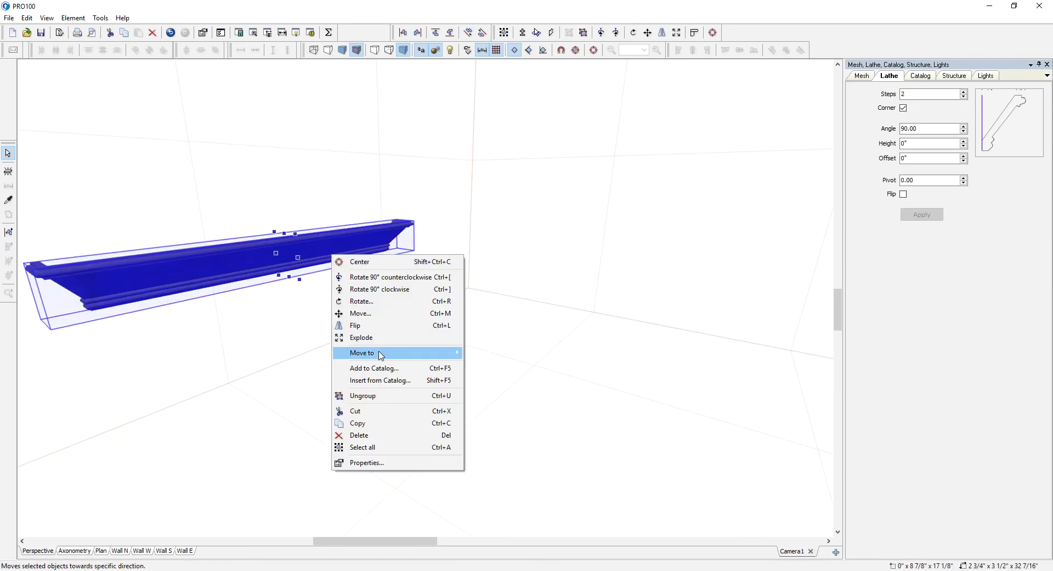
{"action": "left_click", "coordinate": [384, 367]}
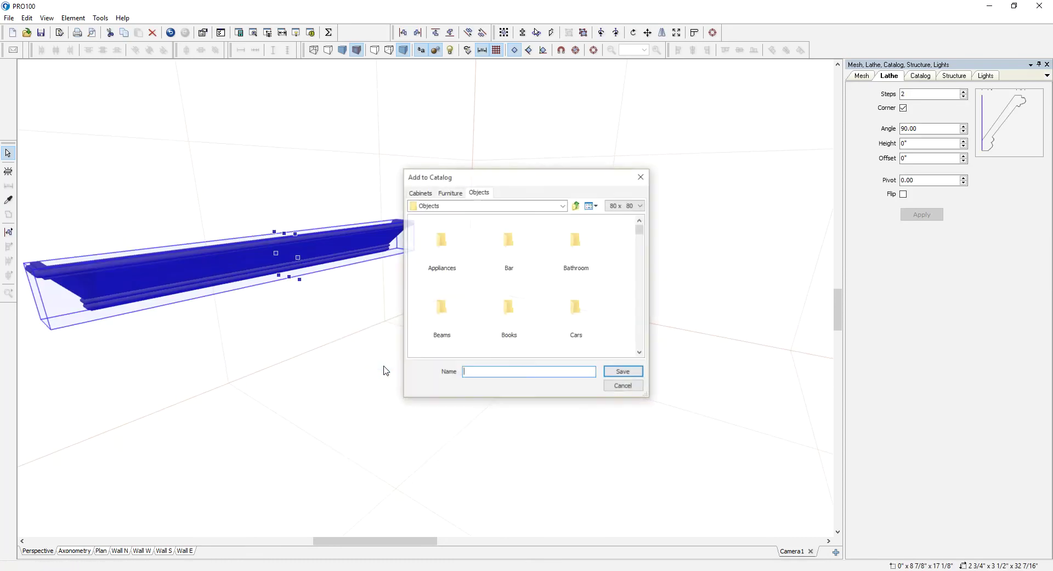
{"action": "left_click", "coordinate": [421, 192]}
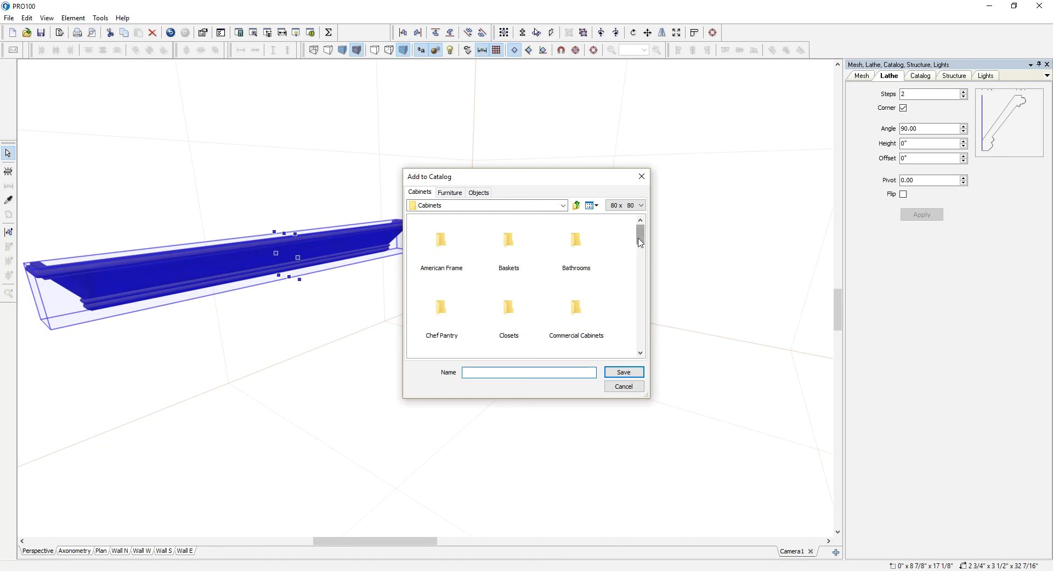
{"action": "left_click_drag", "start_coordinate": [638, 247], "coordinate": [645, 366]}
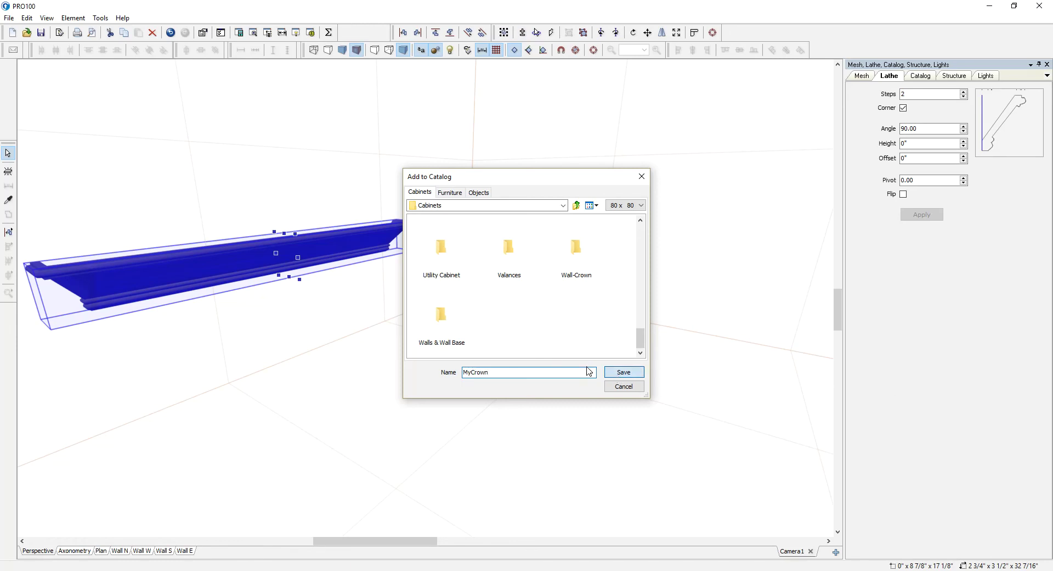
{"action": "left_click", "coordinate": [624, 371]}
- Delete the molding from the room and start a new project without saving, accepting the default project and room properties
{"action": "key", "text": "Delete"}
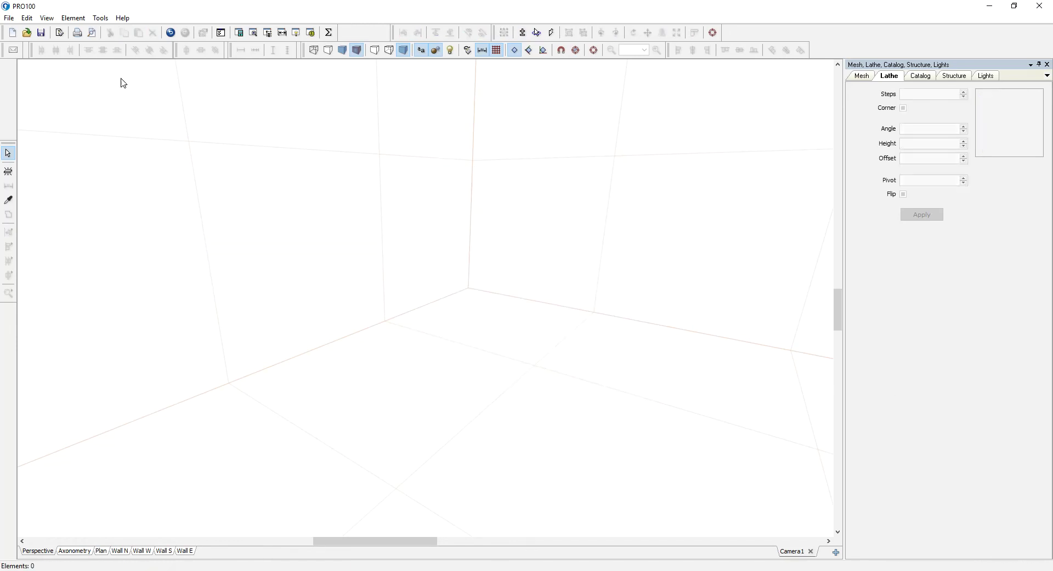
{"action": "left_click", "coordinate": [18, 33]}
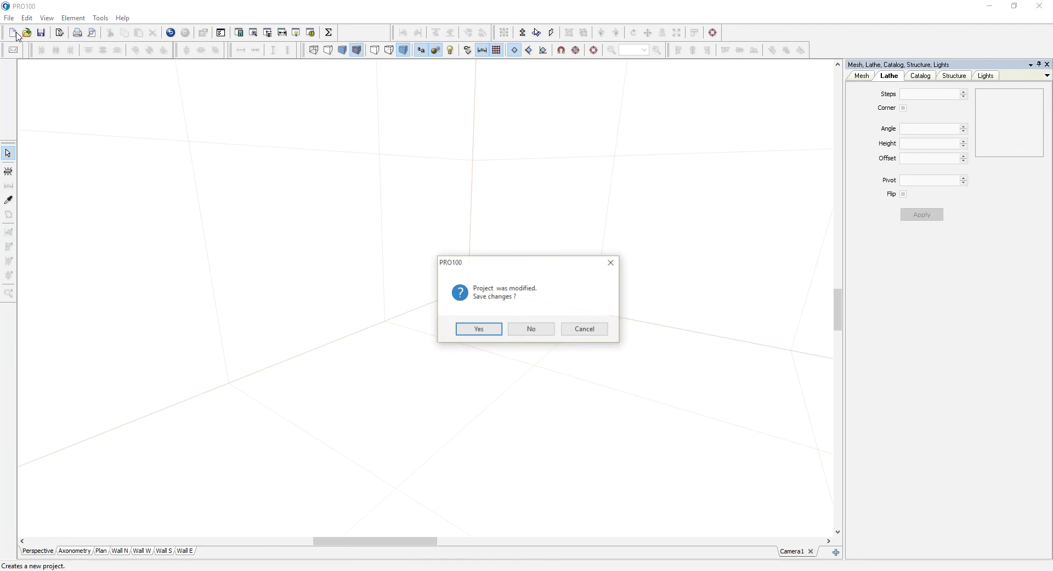
{"action": "left_click", "coordinate": [519, 330]}
{"action": "left_click", "coordinate": [598, 340]}
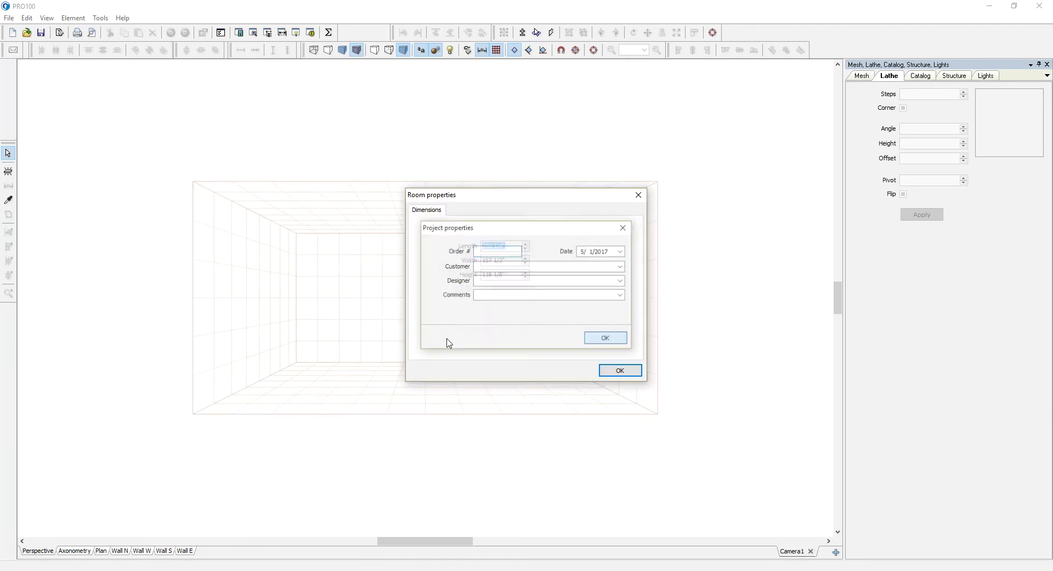
{"action": "left_click", "coordinate": [602, 371]}
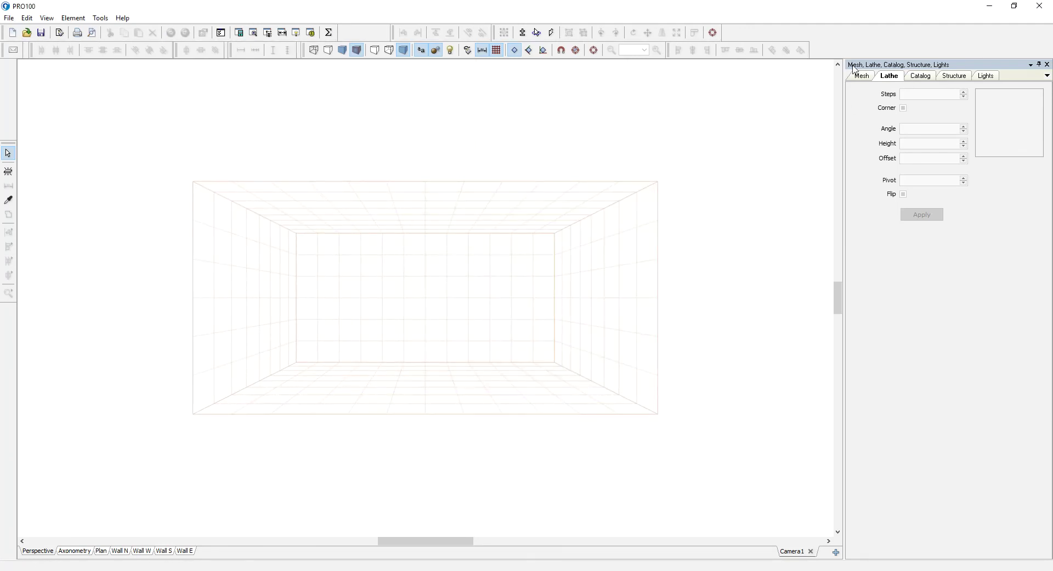
- Insert the W2436 wall cabinet from the American Frame\10-Wall catalog folder onto the back wall and bring up its Wall N view
{"action": "left_click", "coordinate": [921, 77]}
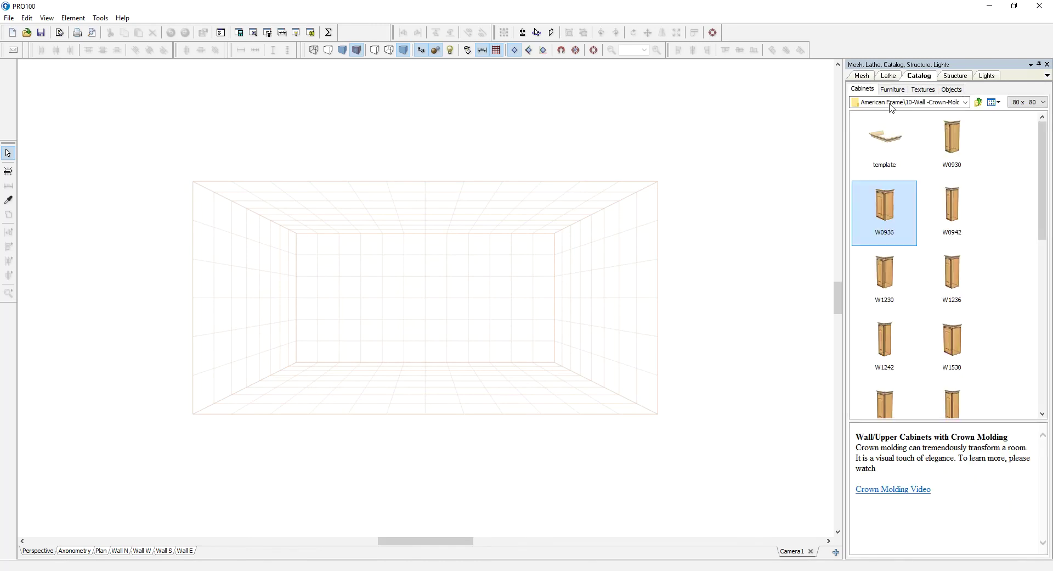
{"action": "left_click", "coordinate": [978, 102]}
{"action": "double_click", "coordinate": [889, 148]}
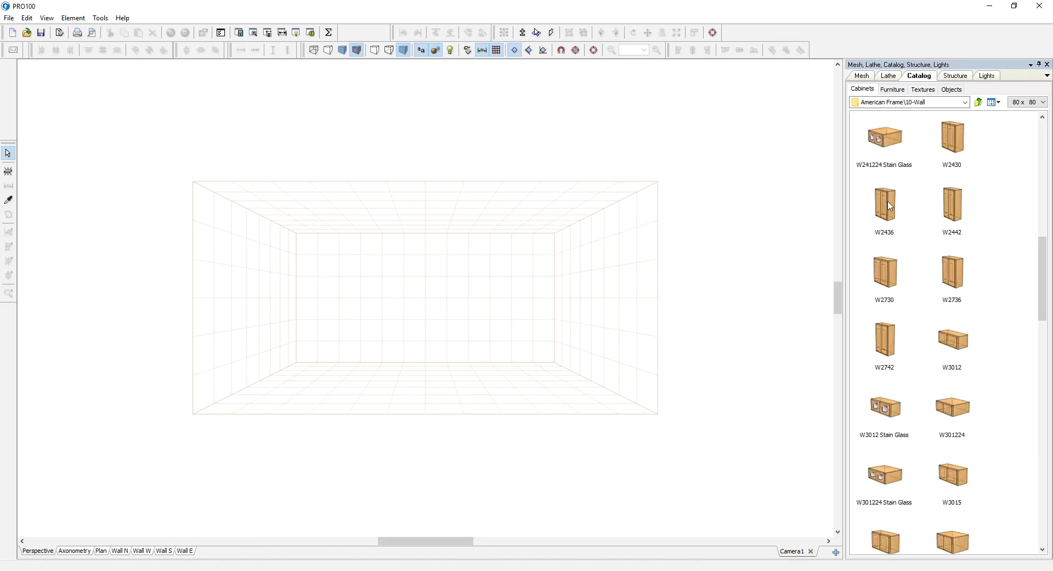
{"action": "left_click_drag", "start_coordinate": [885, 204], "coordinate": [310, 266]}
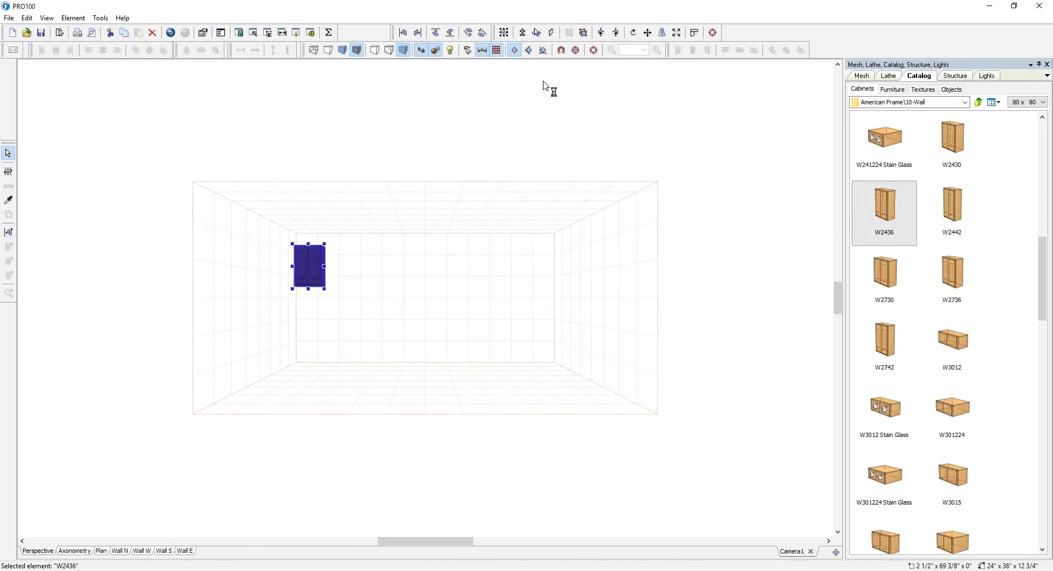
{"action": "left_click", "coordinate": [594, 50]}
{"action": "left_click", "coordinate": [142, 550]}
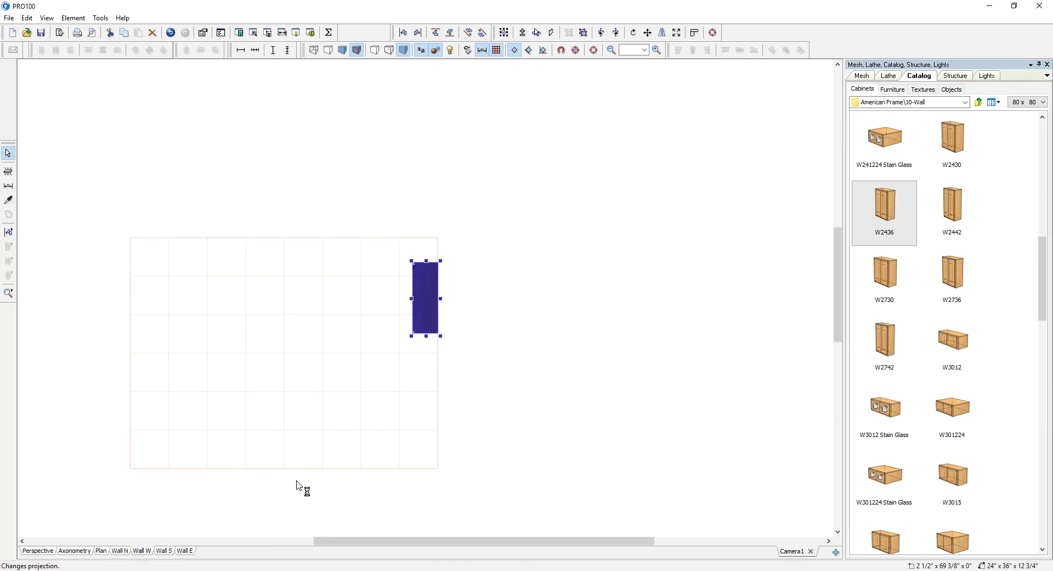
{"action": "left_click", "coordinate": [119, 549]}
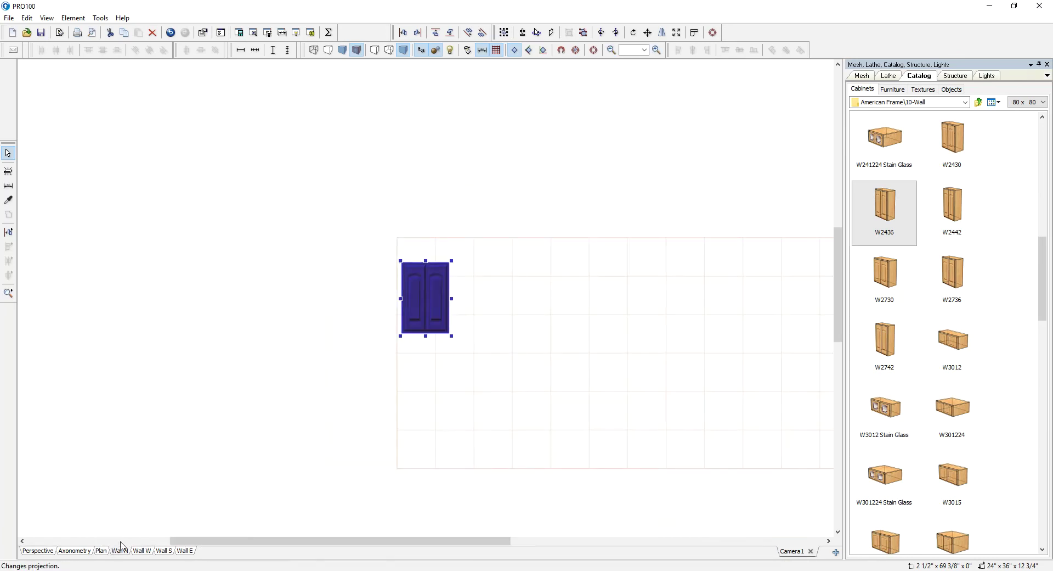
- Lower the cabinet on the back wall and move it about 16 9/16" away from the side wall
{"action": "left_click_drag", "start_coordinate": [425, 318], "coordinate": [233, 357]}
{"action": "left_click", "coordinate": [535, 337]}
{"action": "scroll", "coordinate": [536, 337], "scroll_direction": "up", "scroll_amount": 1}
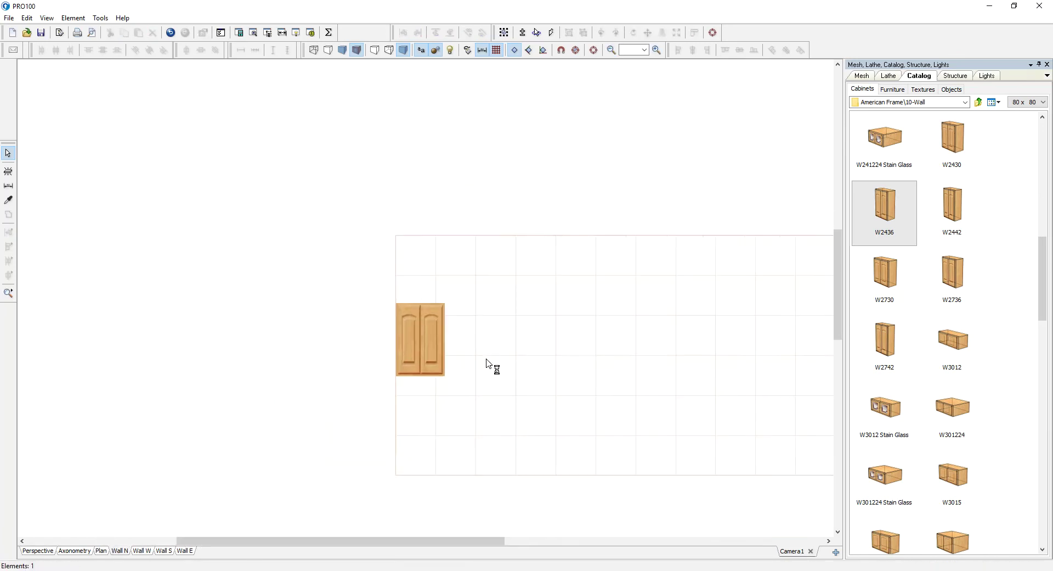
{"action": "left_click", "coordinate": [40, 552]}
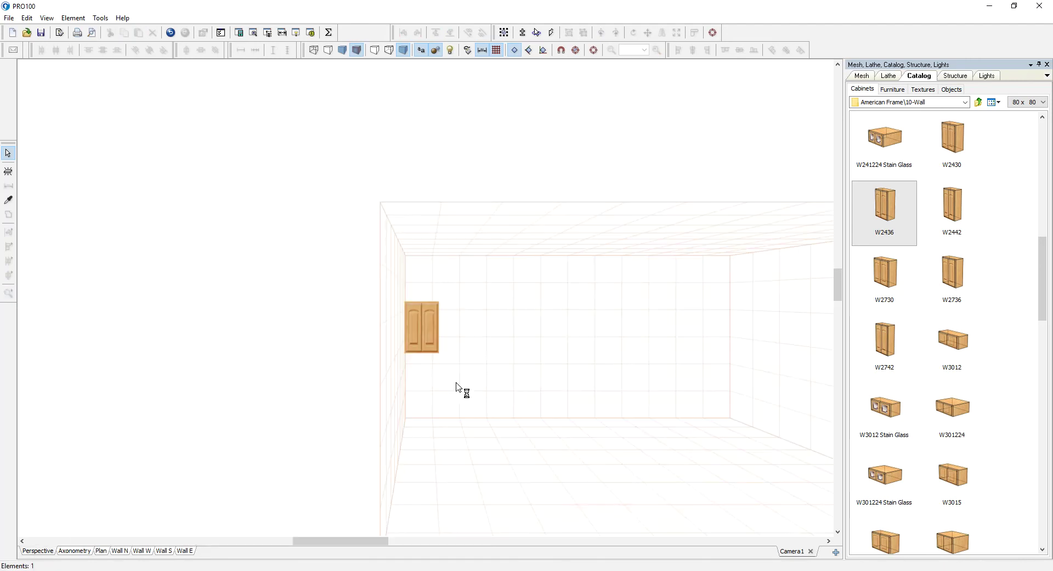
{"action": "left_click", "coordinate": [430, 345]}
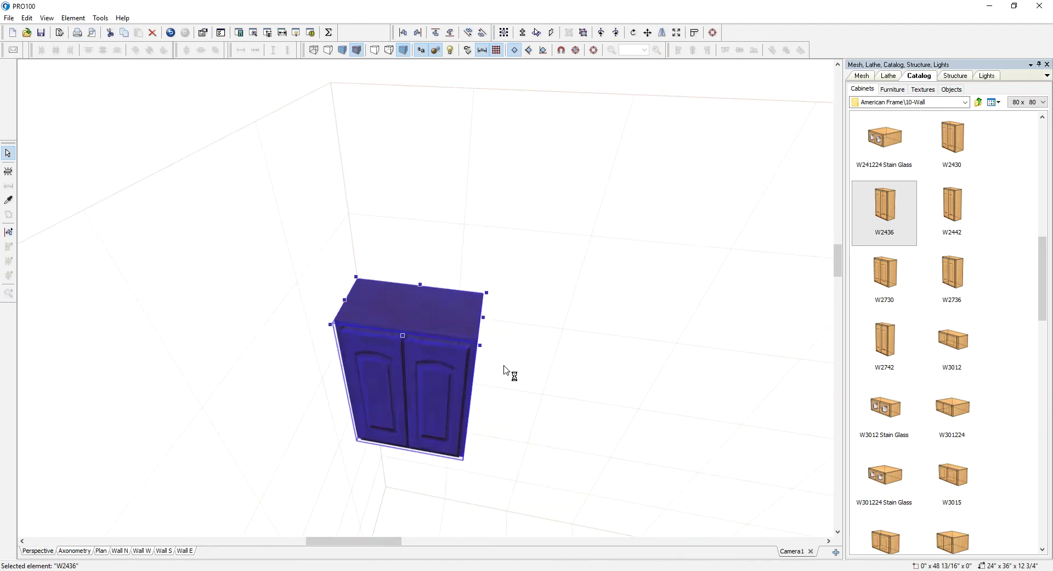
{"action": "left_click_drag", "start_coordinate": [400, 376], "coordinate": [496, 367]}
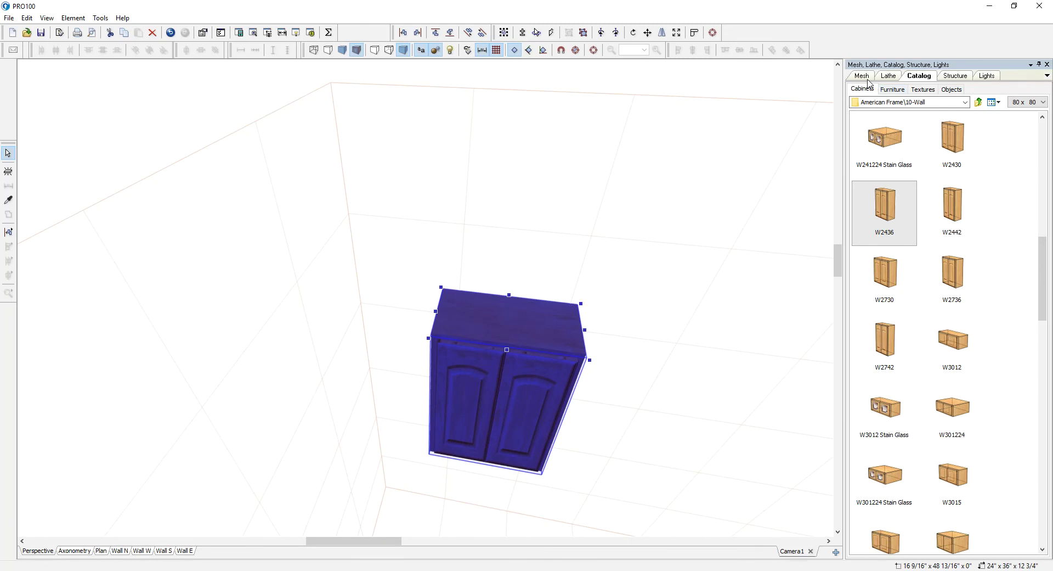
- Insert MyCrown from the Cabinets catalog above the wall cabinet and rotate it 90° to run along the back wall
{"action": "left_click", "coordinate": [978, 102]}
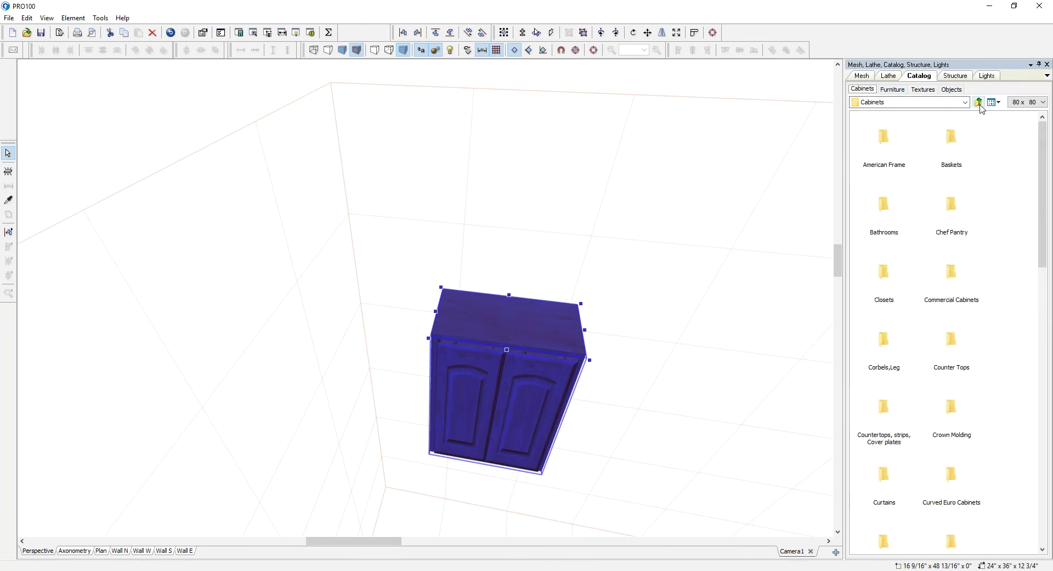
{"action": "left_click_drag", "start_coordinate": [1042, 210], "coordinate": [1051, 485]}
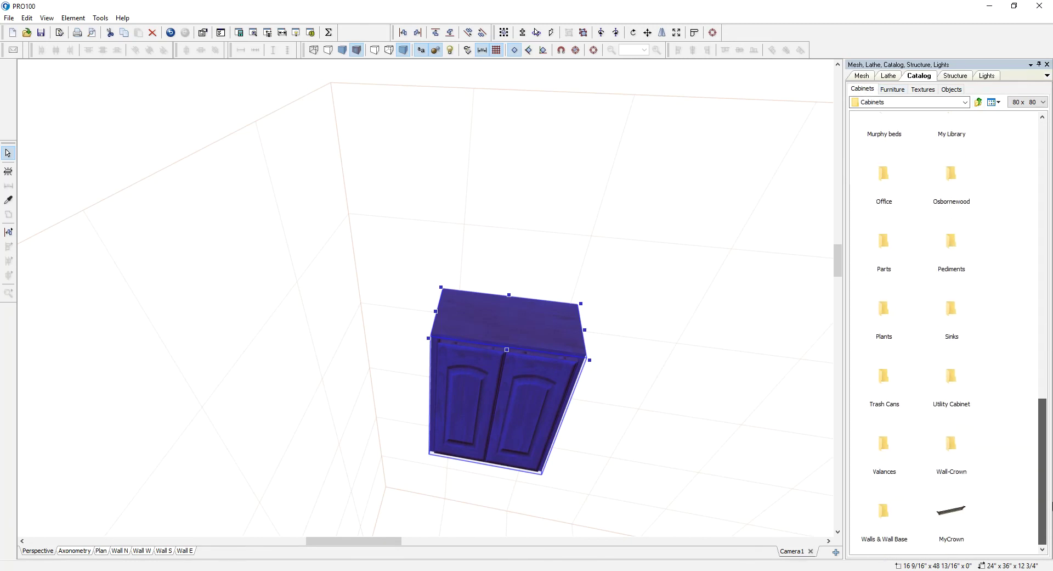
{"action": "left_click_drag", "start_coordinate": [954, 513], "coordinate": [657, 248]}
{"action": "left_click", "coordinate": [518, 202]}
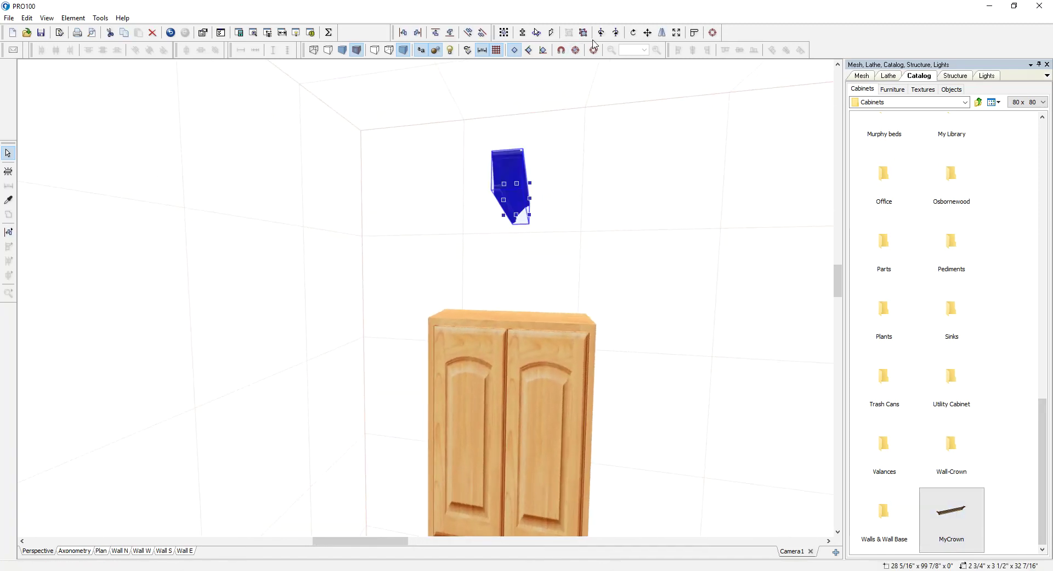
{"action": "left_click", "coordinate": [616, 33]}
- Adjust the cabinet's position and lower the crown molding onto the cabinet's top
{"action": "left_click_drag", "start_coordinate": [556, 196], "coordinate": [645, 324]}
{"action": "left_click_drag", "start_coordinate": [574, 341], "coordinate": [673, 346]}
{"action": "right_click_drag", "start_coordinate": [673, 346], "coordinate": [500, 268]}
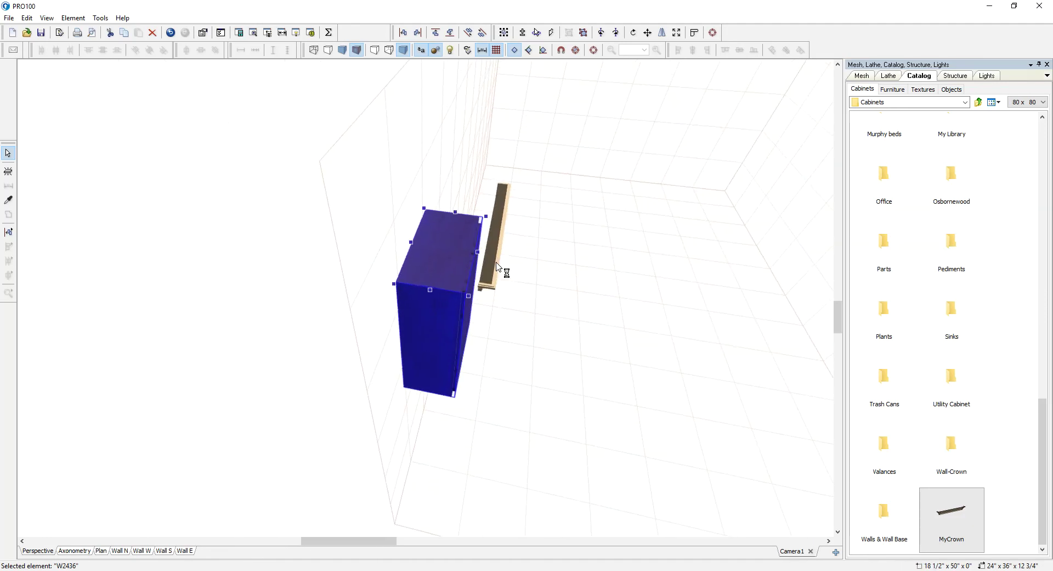
{"action": "left_click", "coordinate": [461, 260]}
{"action": "left_click_drag", "start_coordinate": [552, 282], "coordinate": [469, 214]}
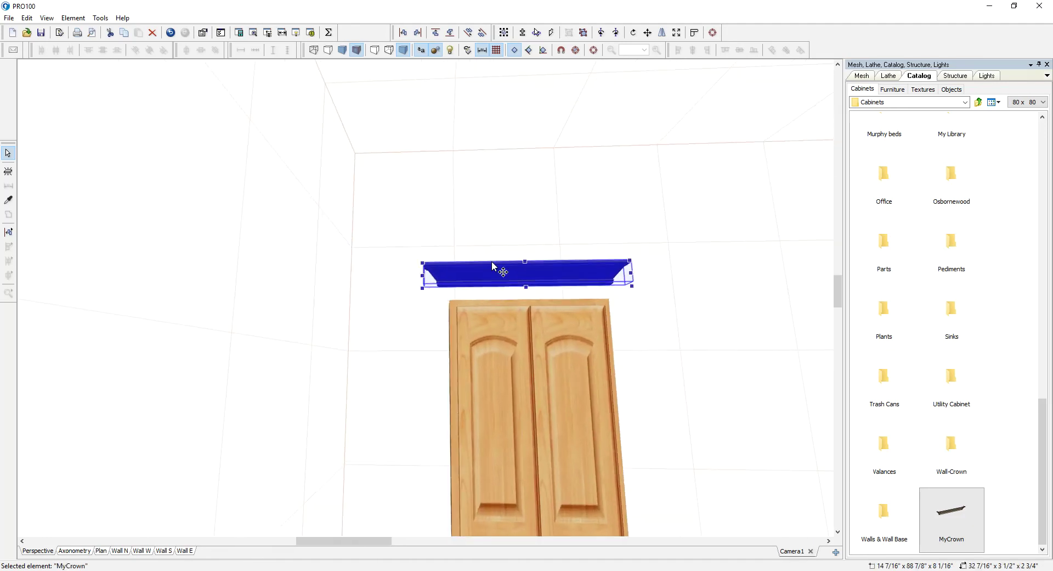
{"action": "left_click_drag", "start_coordinate": [492, 263], "coordinate": [509, 310]}
- Slide the crown molding forward over the cabinet top toward its front edge
{"action": "left_click", "coordinate": [696, 357]}
{"action": "right_click_drag", "start_coordinate": [695, 357], "coordinate": [419, 404]}
{"action": "left_click", "coordinate": [420, 403]}
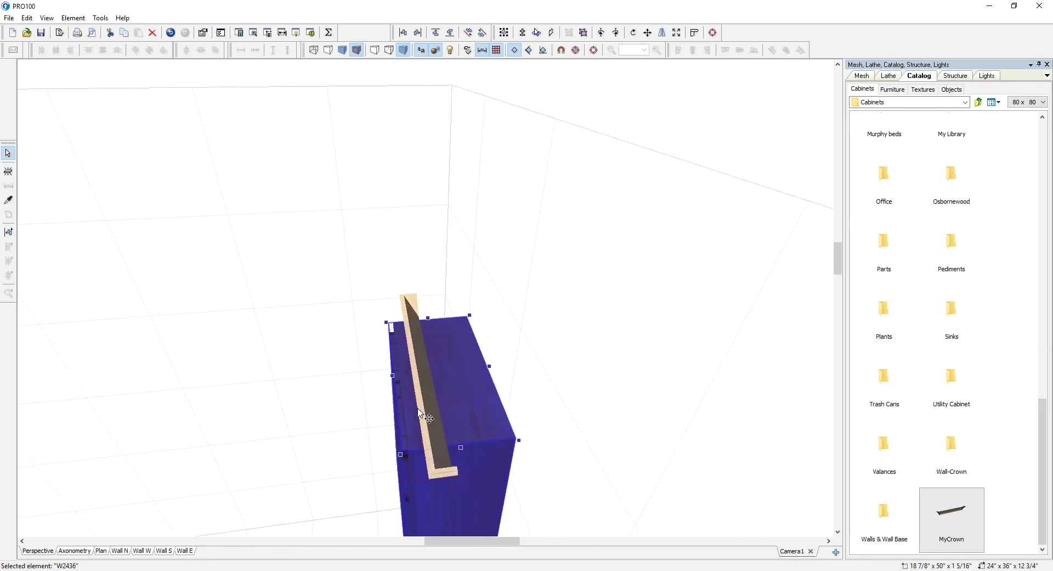
{"action": "left_click", "coordinate": [611, 391]}
{"action": "left_click_drag", "start_coordinate": [426, 407], "coordinate": [408, 407]}
{"action": "left_click_drag", "start_coordinate": [322, 409], "coordinate": [366, 390]}
- Shorten the crown molding to about 28 13/16" wide to suit the cabinet and nudge it forward onto the front edge
{"action": "left_click", "coordinate": [658, 319]}
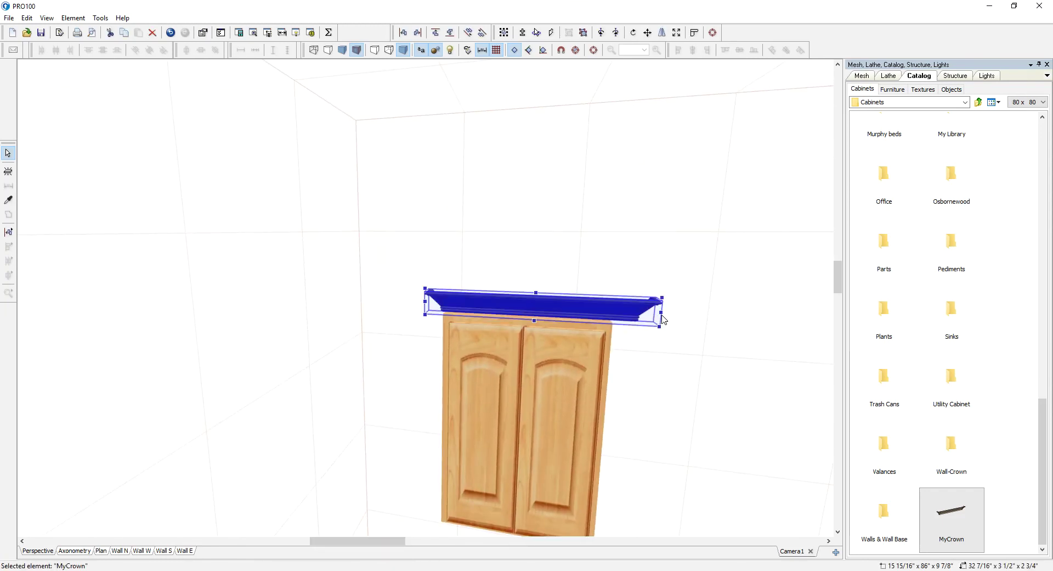
{"action": "left_click_drag", "start_coordinate": [663, 313], "coordinate": [632, 320]}
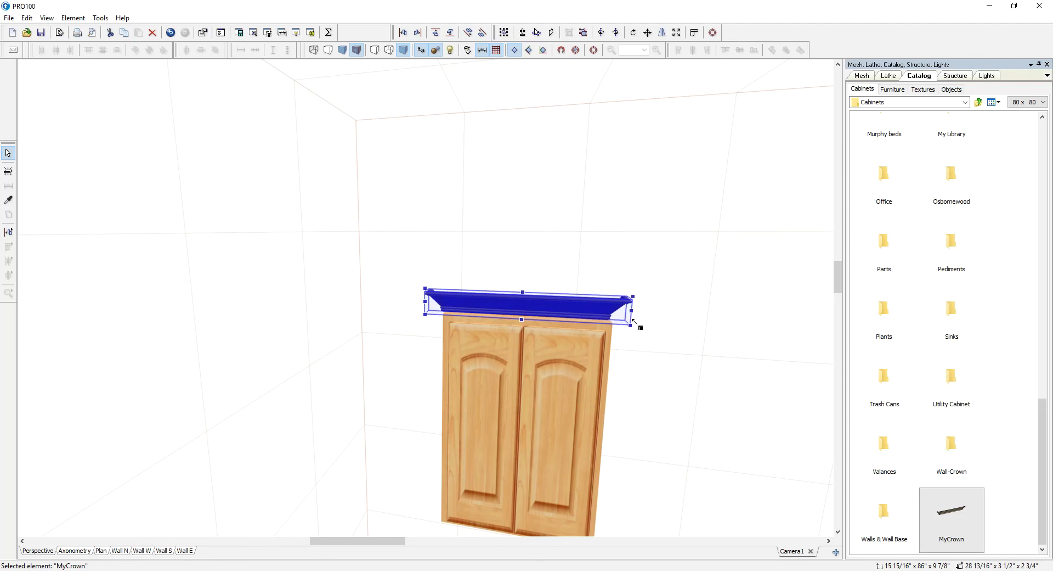
{"action": "right_click_drag", "start_coordinate": [706, 349], "coordinate": [625, 372]}
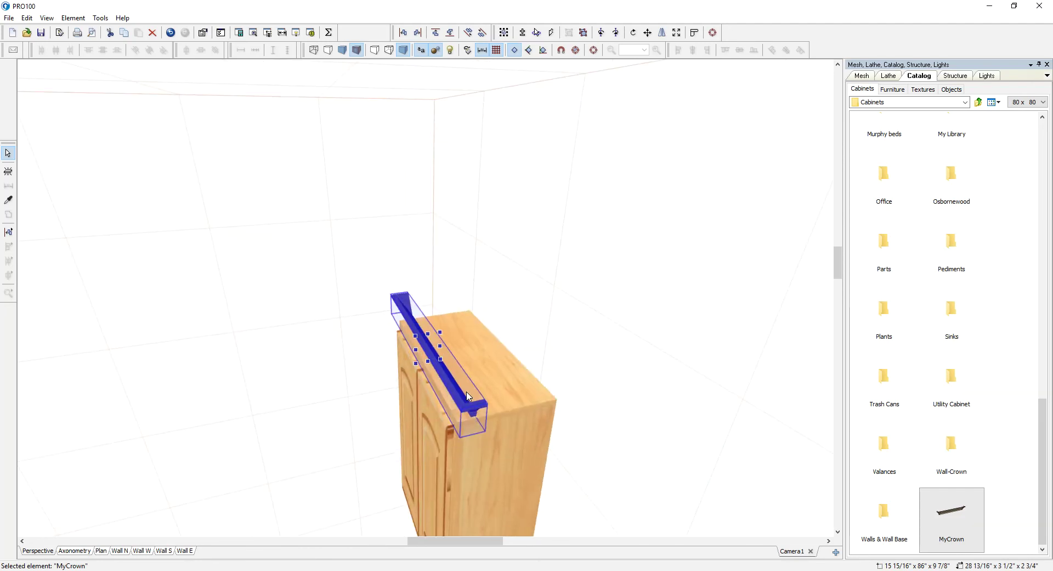
{"action": "left_click_drag", "start_coordinate": [467, 395], "coordinate": [450, 408]}
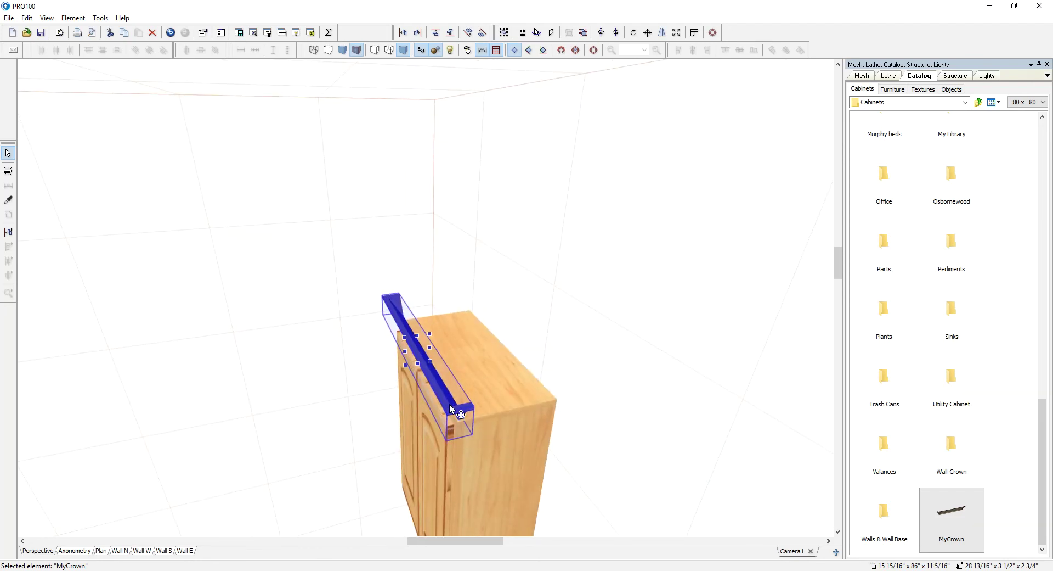
- Examine how the crown molding fits the cabinet's front rail and corners from the front, side and above
{"action": "left_click_drag", "start_coordinate": [677, 419], "coordinate": [738, 383]}
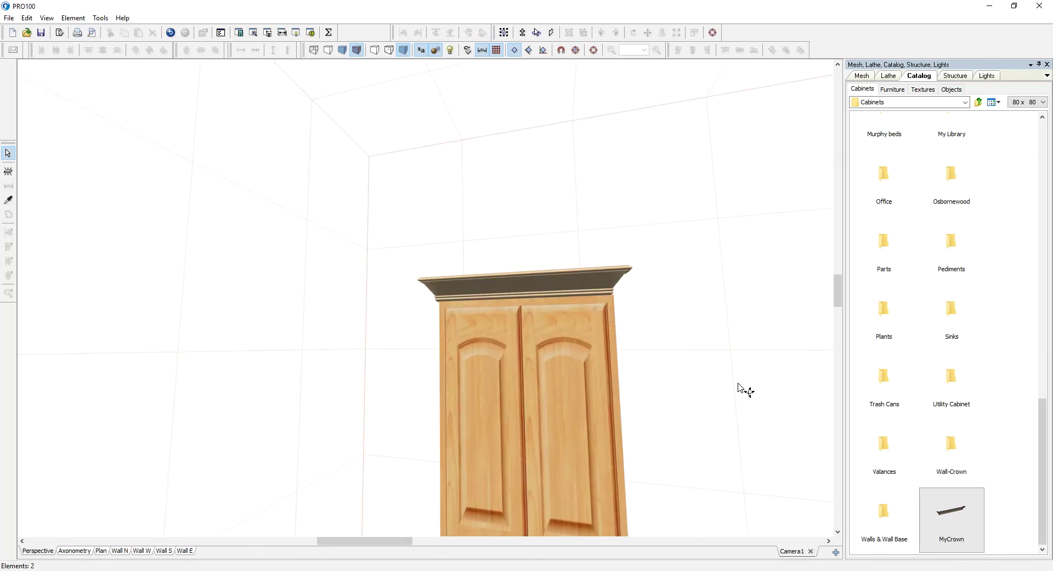
{"action": "right_click_drag", "start_coordinate": [739, 386], "coordinate": [656, 394]}
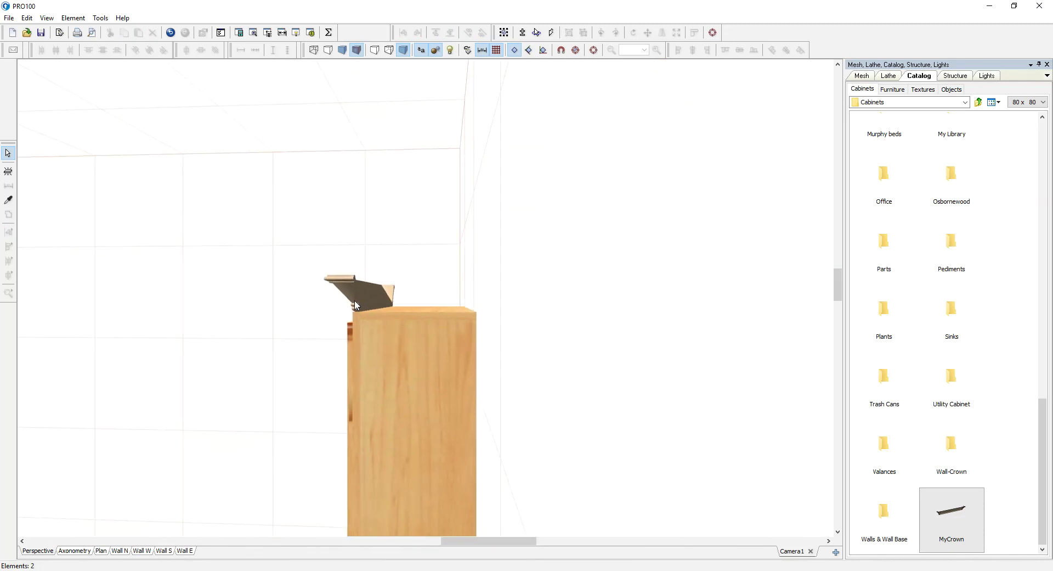
{"action": "right_click_drag", "start_coordinate": [565, 341], "coordinate": [553, 390]}
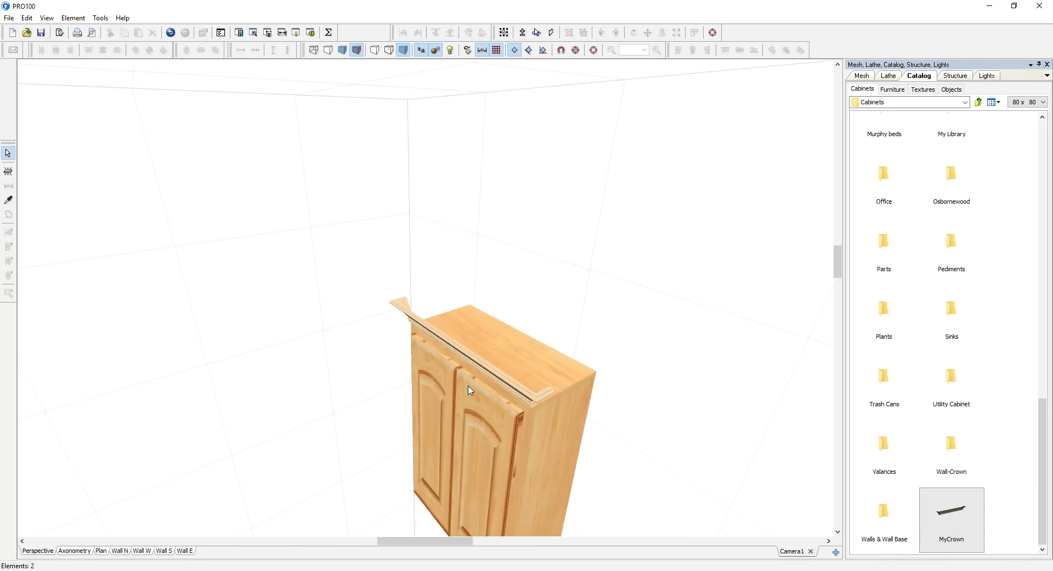
{"action": "left_click", "coordinate": [455, 362]}
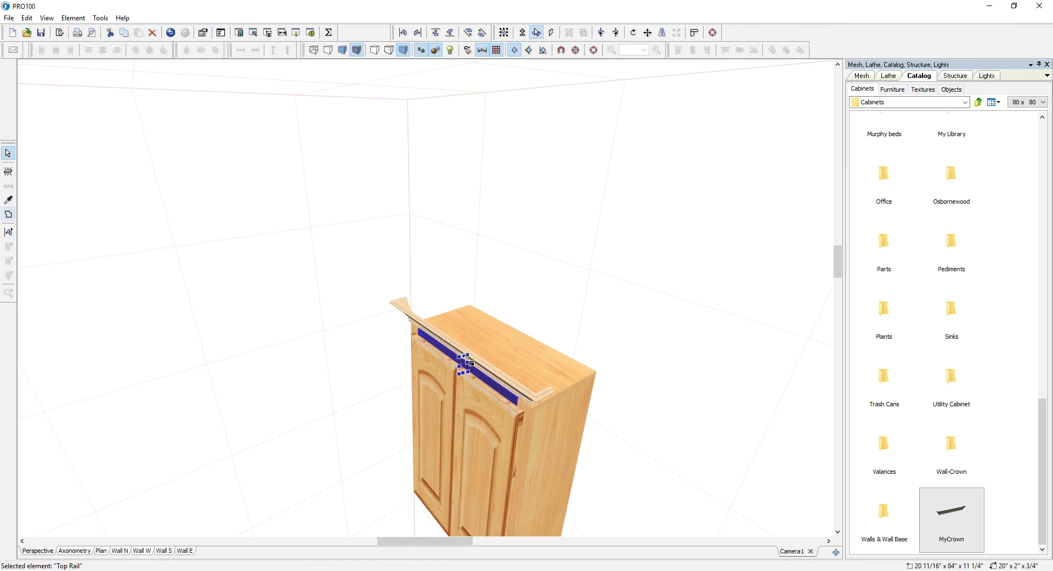
{"action": "left_click", "coordinate": [465, 358]}
{"action": "right_click_drag", "start_coordinate": [732, 467], "coordinate": [742, 444]}
{"action": "left_click", "coordinate": [742, 443]}
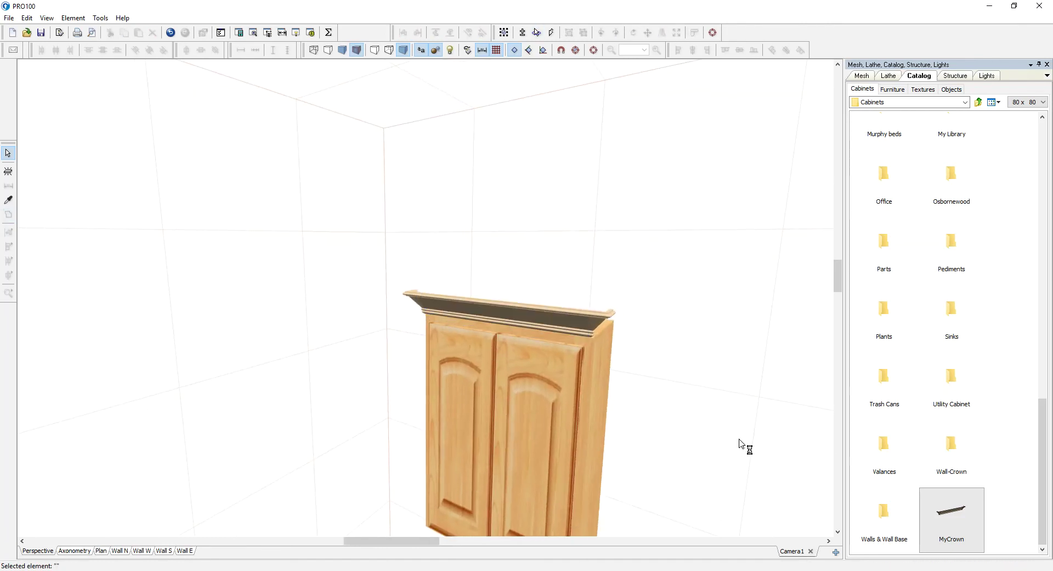
{"action": "left_click_drag", "start_coordinate": [700, 365], "coordinate": [622, 373]}
{"action": "scroll", "coordinate": [622, 373], "scroll_direction": "down", "scroll_amount": 3}
{"action": "left_click_drag", "start_coordinate": [572, 426], "coordinate": [651, 424]}
{"action": "right_click_drag", "start_coordinate": [652, 430], "coordinate": [667, 418]}
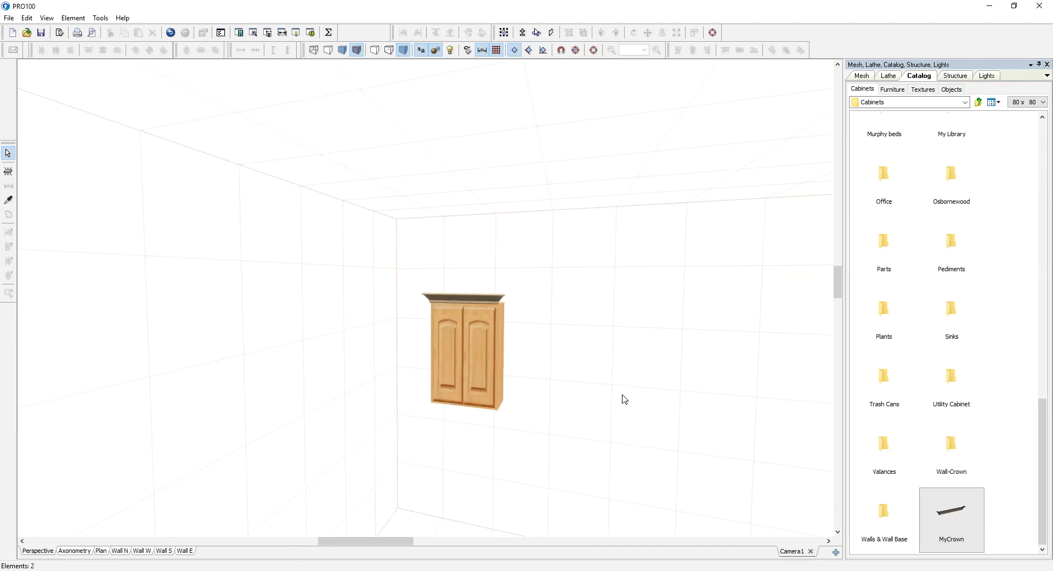
- Copy the corner piece at the far end of the crown molding out to the open space beside the cabinet
{"action": "left_click", "coordinate": [500, 299]}
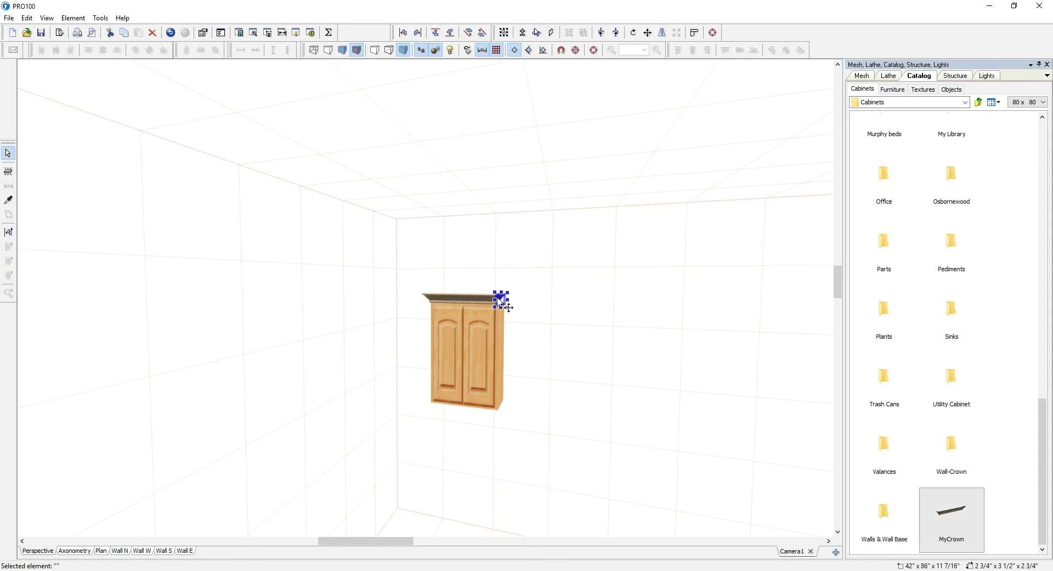
{"action": "left_click_drag", "start_coordinate": [501, 300], "coordinate": [638, 334]}
{"action": "scroll", "coordinate": [710, 314], "scroll_direction": "up", "scroll_amount": 3}
{"action": "left_click_drag", "start_coordinate": [738, 357], "coordinate": [615, 345]}
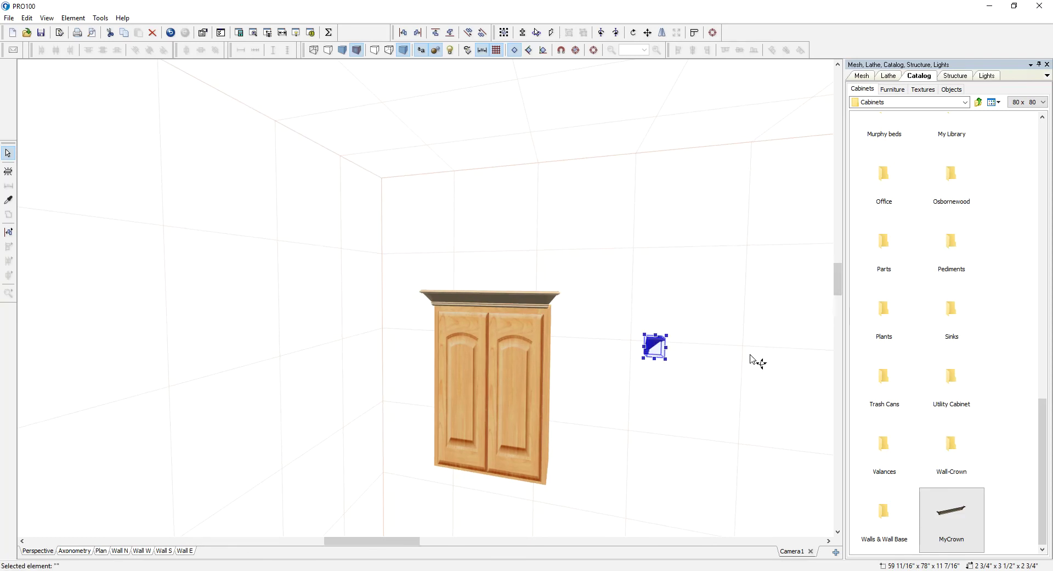
{"action": "middle_click_drag", "start_coordinate": [756, 360], "coordinate": [743, 378]}
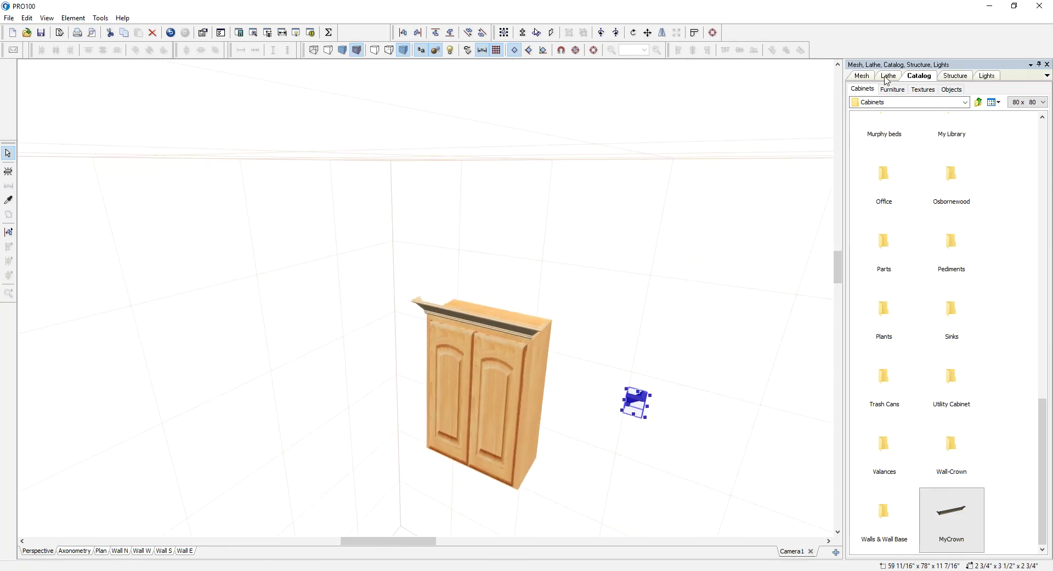
- Change the copied corner piece's lathe angle to 135°, apply it, and bring the reshaped piece closer into view
{"action": "left_click", "coordinate": [888, 76]}
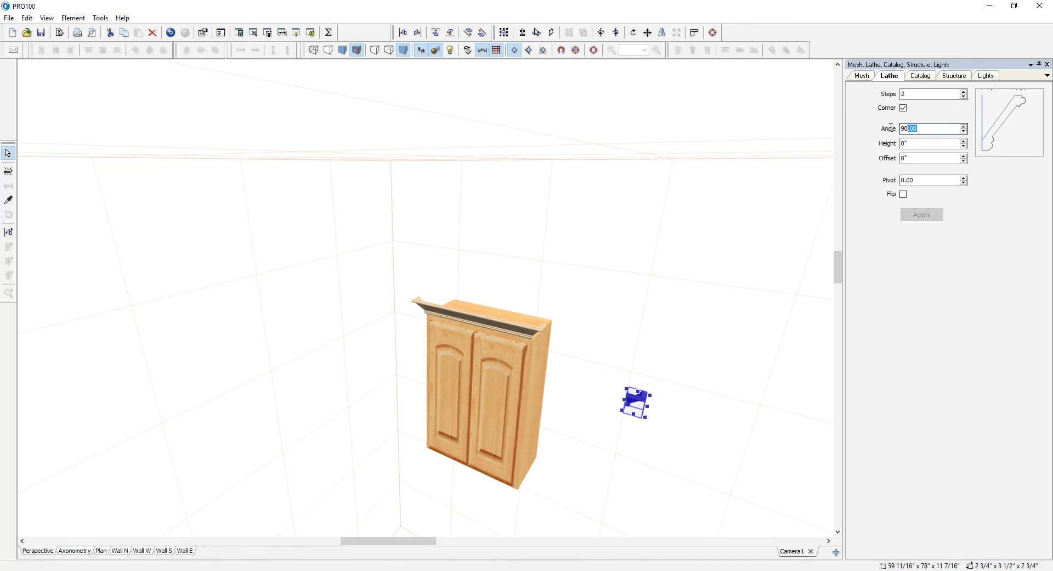
{"action": "type", "text": "135"}
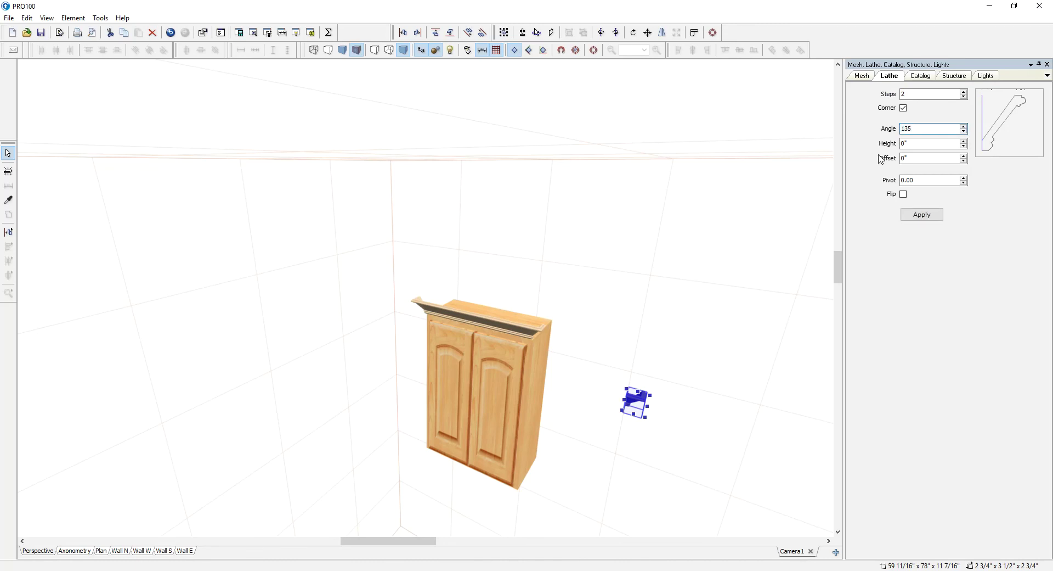
{"action": "left_click", "coordinate": [920, 214]}
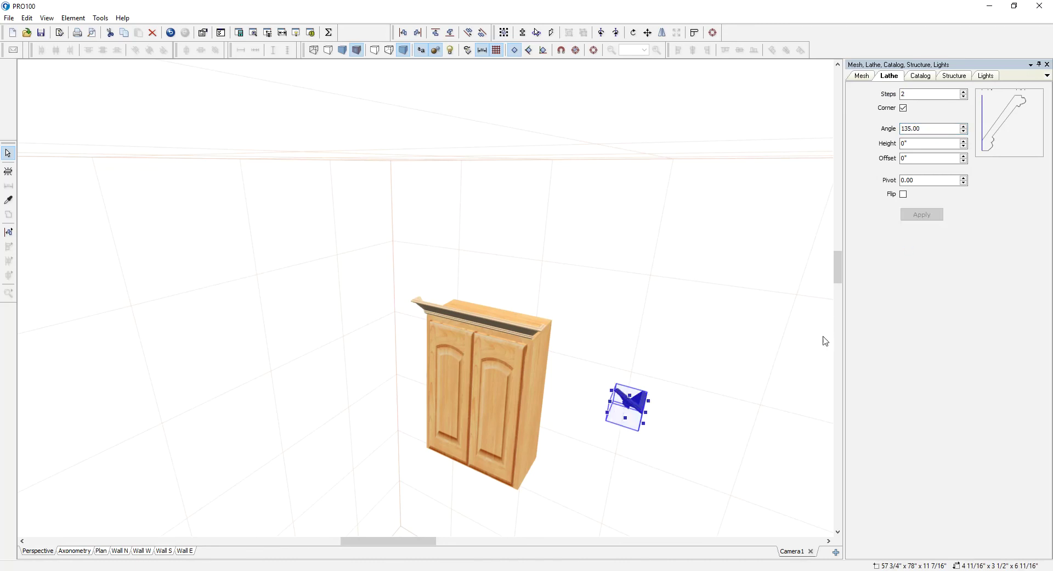
{"action": "left_click", "coordinate": [723, 412]}
{"action": "right_click_drag", "start_coordinate": [711, 431], "coordinate": [686, 452]}
{"action": "scroll", "coordinate": [686, 453], "scroll_direction": "up", "scroll_amount": 2}
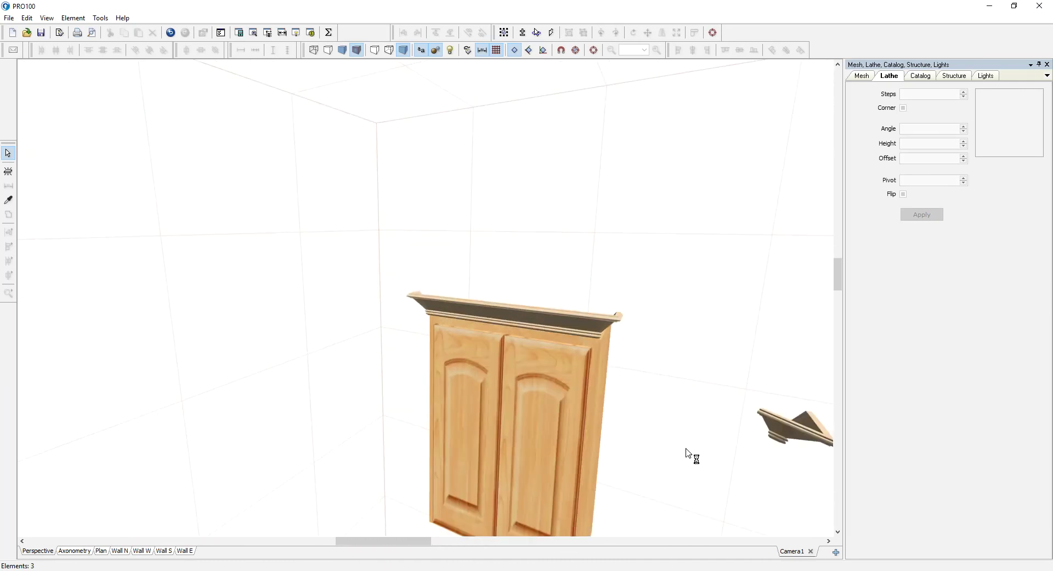